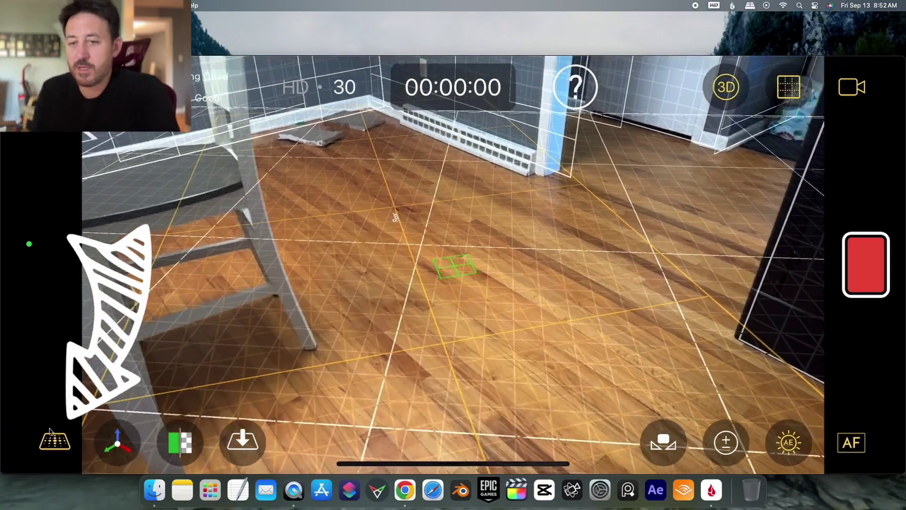
Record a tracked CamTrack AR shot of the wooden-floored room once the floor plane is detected.
mouse_move(101, 442)
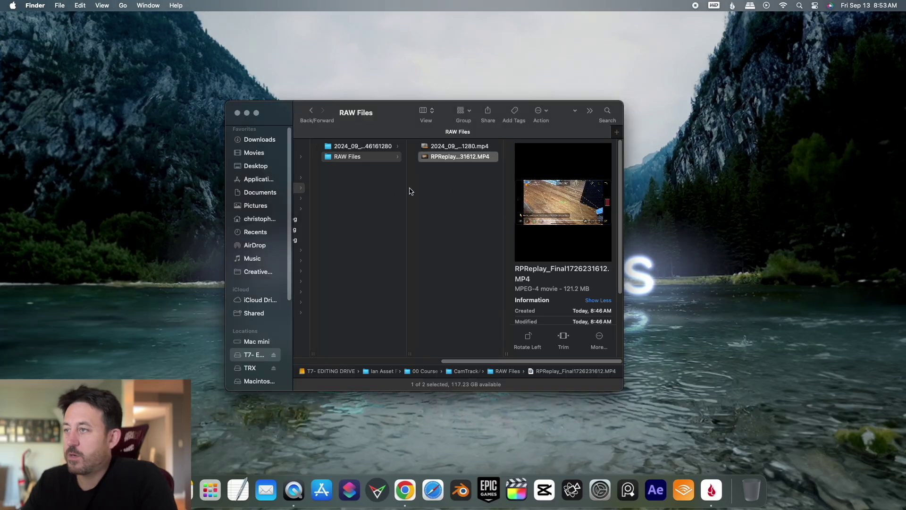
key("Left")
key("Left")
left_click(259, 140)
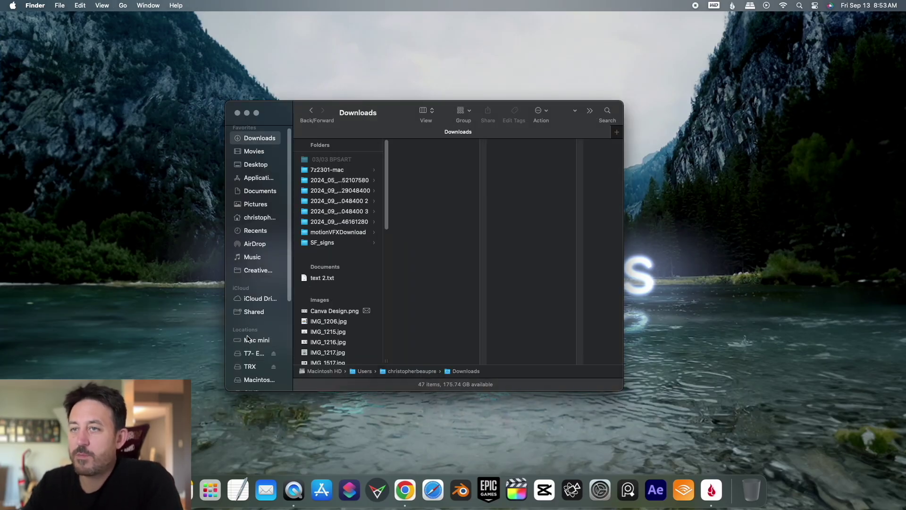
left_click(250, 368)
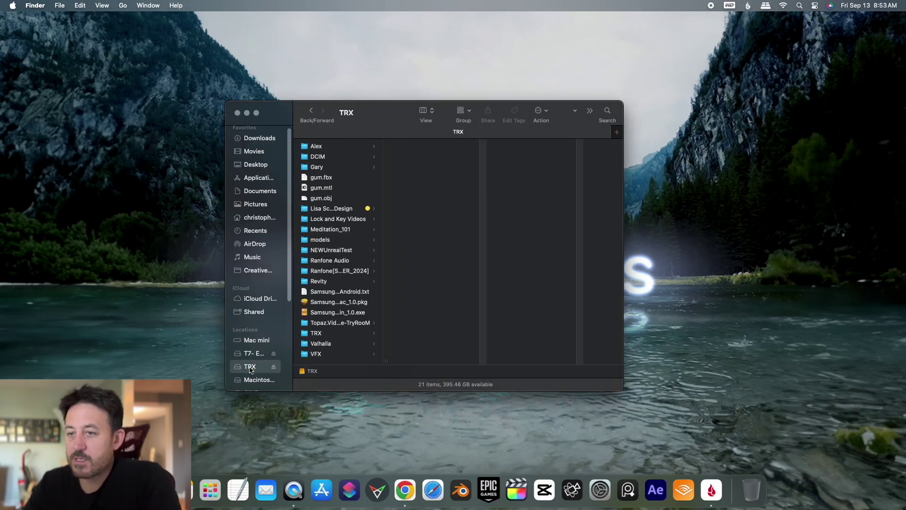
left_click(260, 355)
left_click(341, 230)
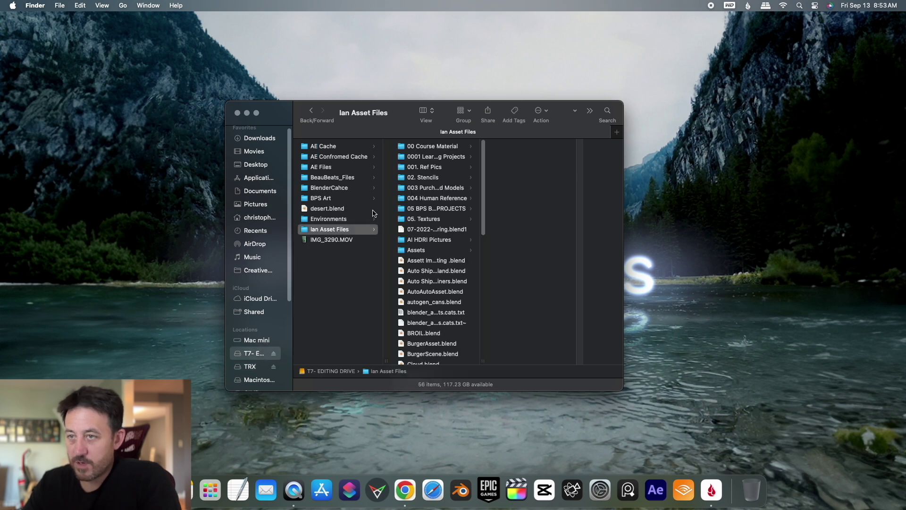
key("Right")
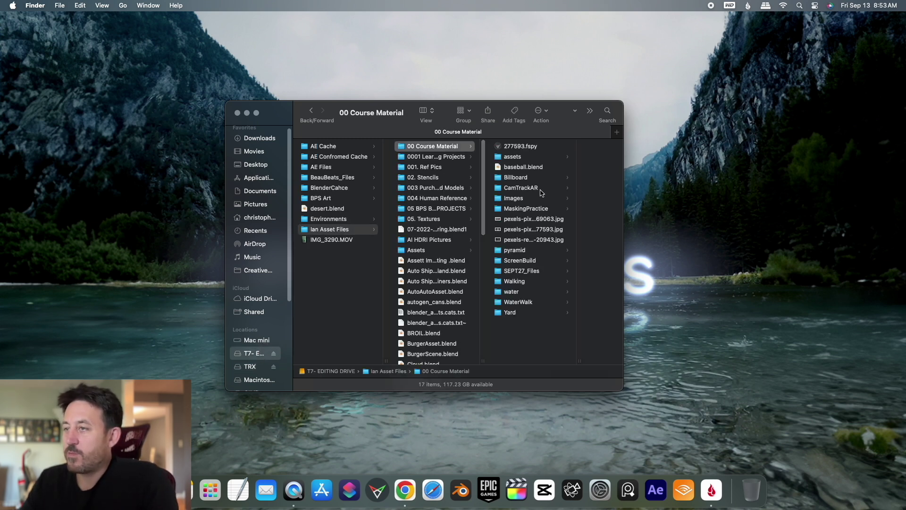
left_click(521, 188)
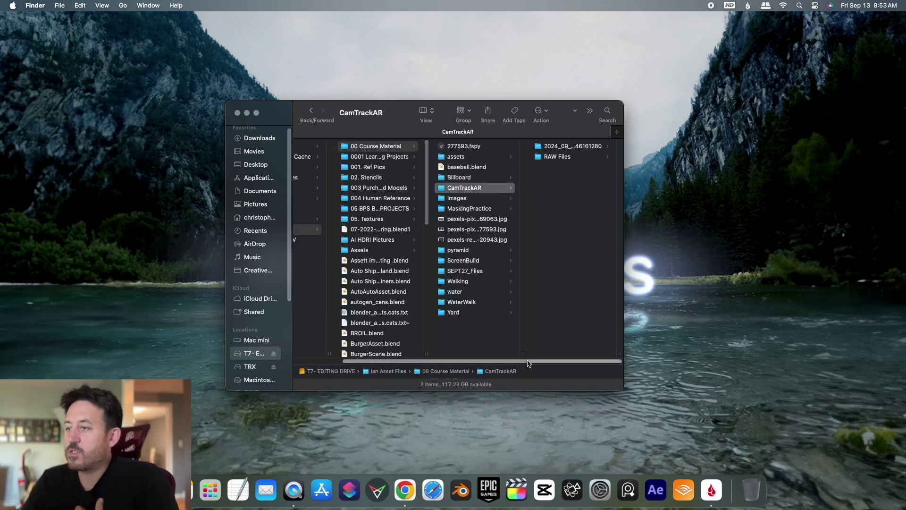
left_click(571, 148)
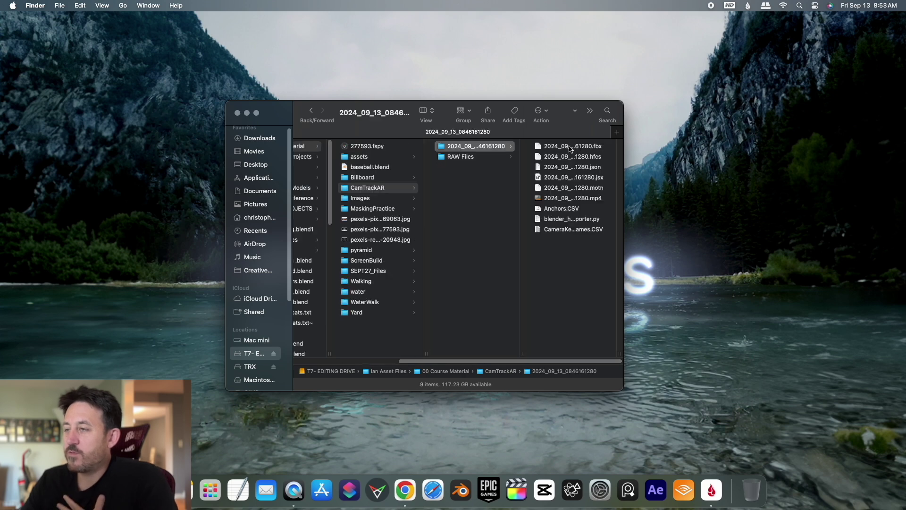
left_click(456, 158)
left_click(498, 146)
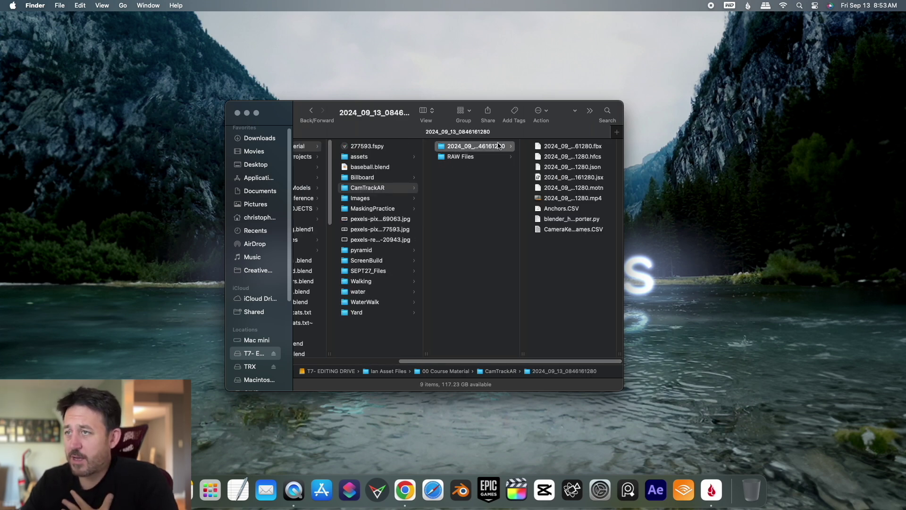
Preview the exported mp4, inspect the motn, fbx and hfcs files, and launch Blender.
left_click(573, 199)
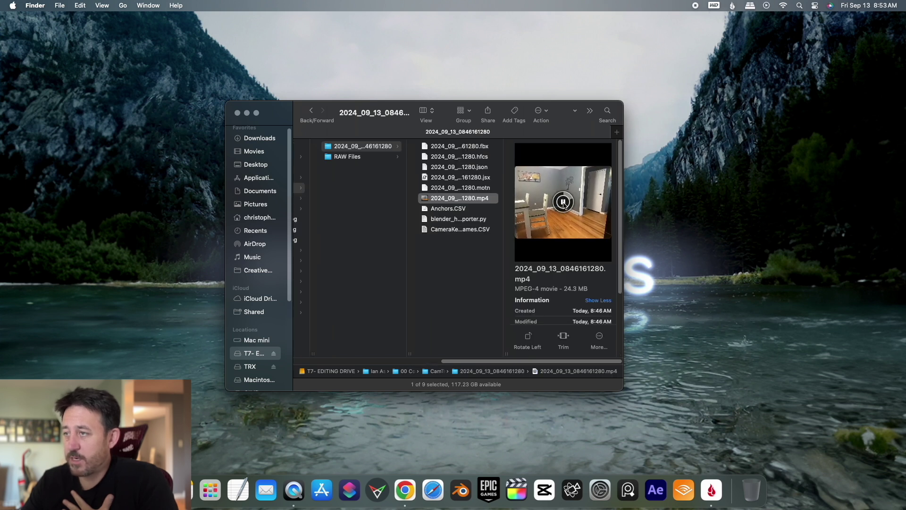
left_click(565, 205)
left_click(450, 189)
left_click(463, 159)
left_click(462, 148)
left_click(465, 159)
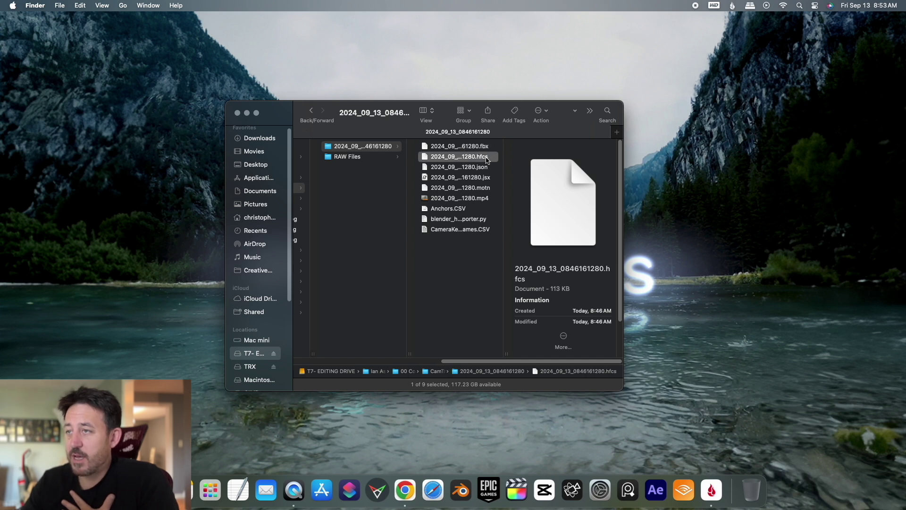
left_click(461, 490)
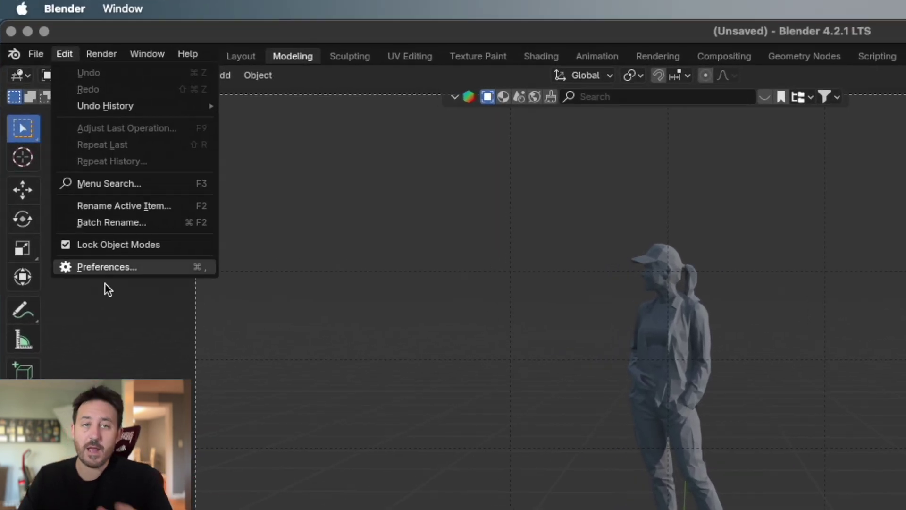
Confirm in Preferences > Add-ons that the HitFilm AR .hfcs importer is enabled, then close Preferences.
left_click(109, 263)
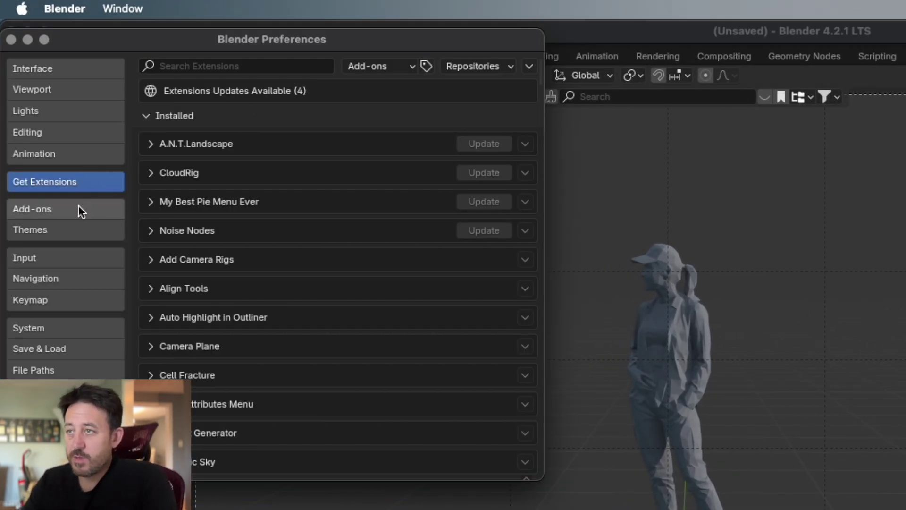
left_click(78, 206)
left_click(509, 66)
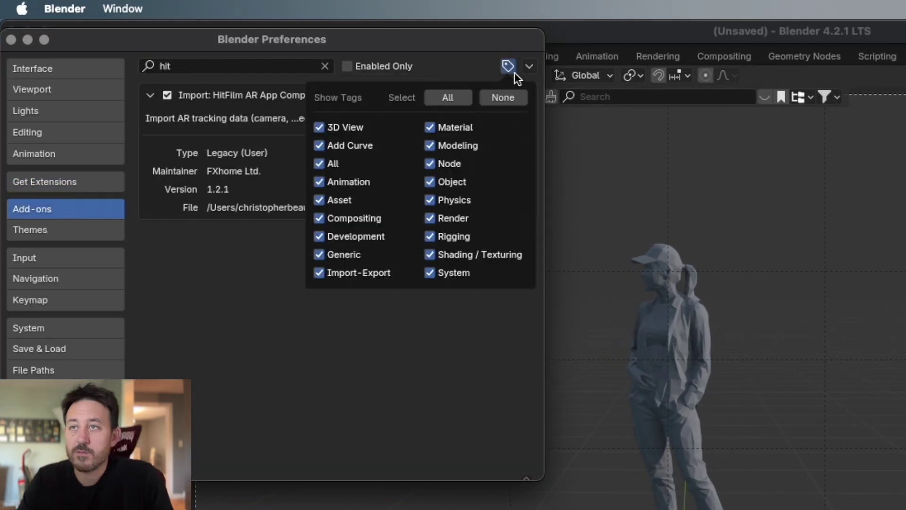
left_click(529, 66)
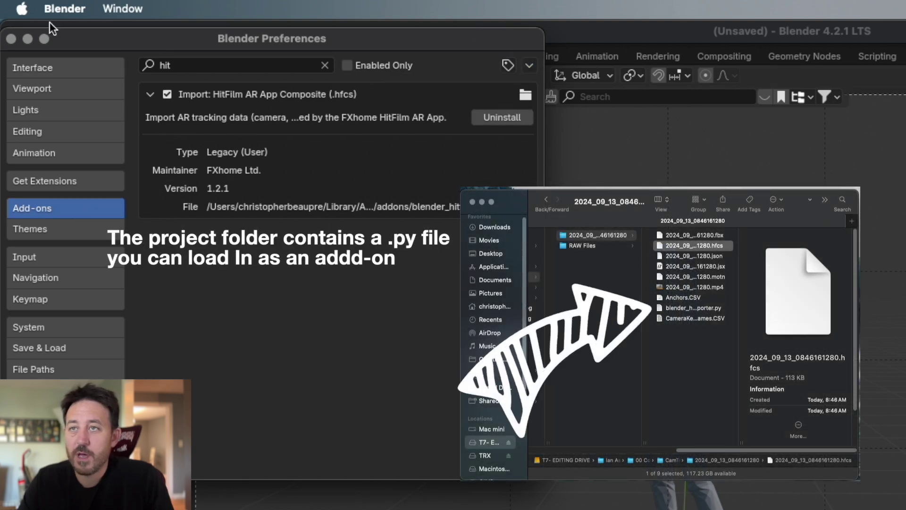
left_click(15, 40)
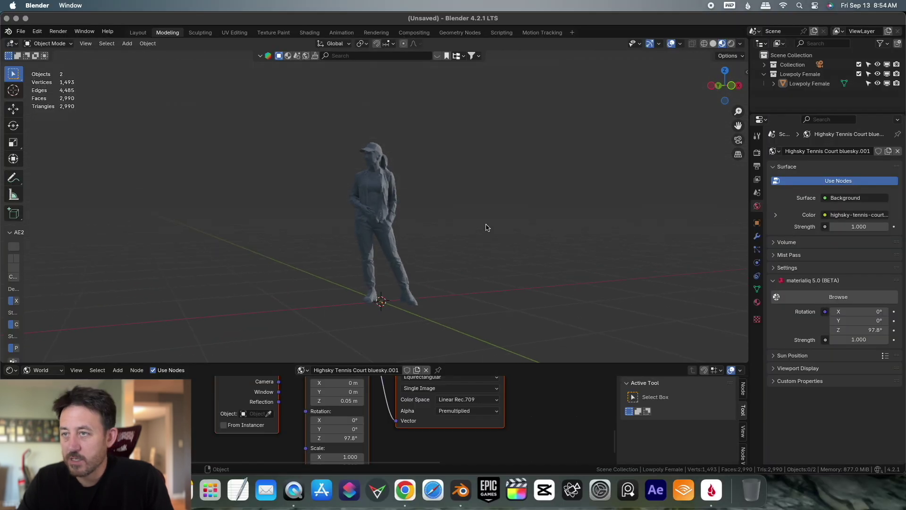
Import 2024_09_13_0846161280.hfcs from the CamTrackAR project folder as HitFilm AR tracking data.
key("KP_0")
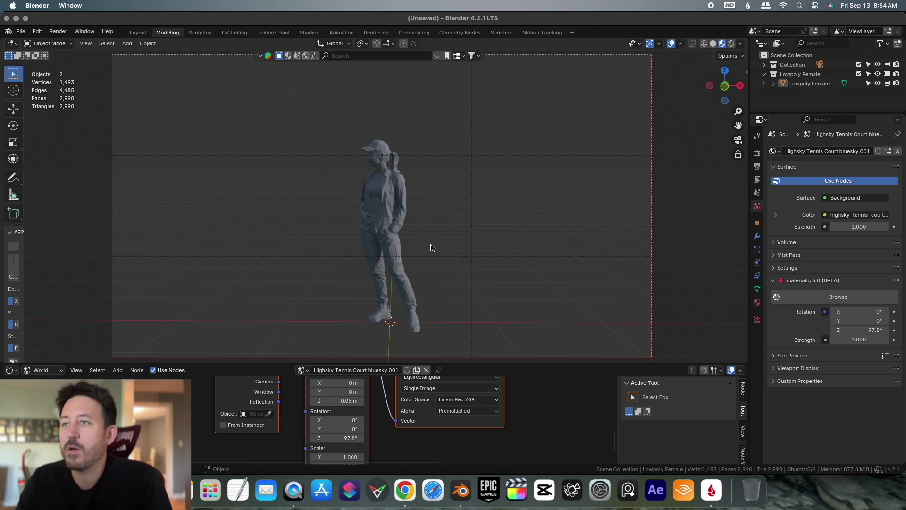
left_click(388, 255)
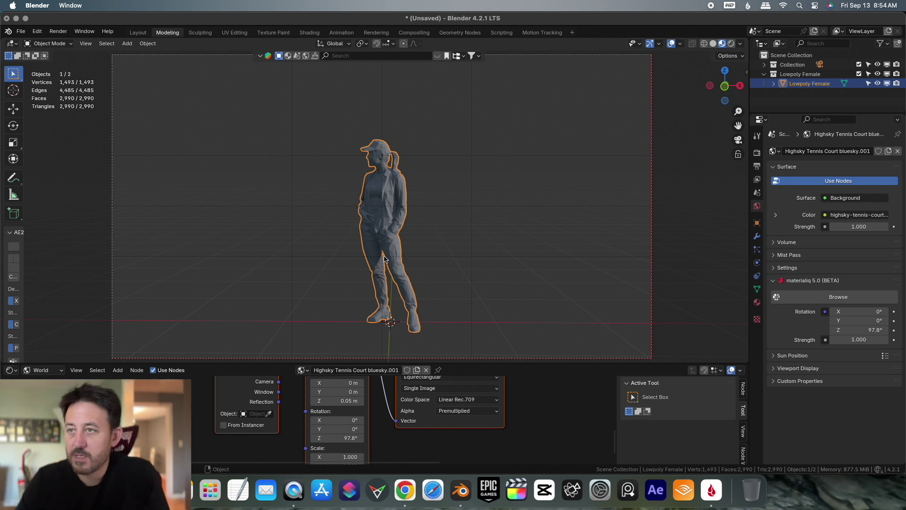
left_click(21, 31)
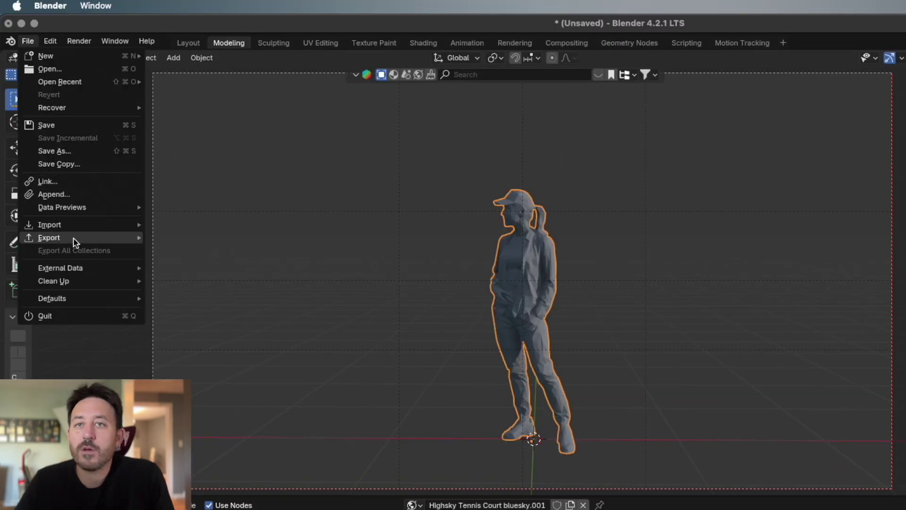
mouse_move(45, 168)
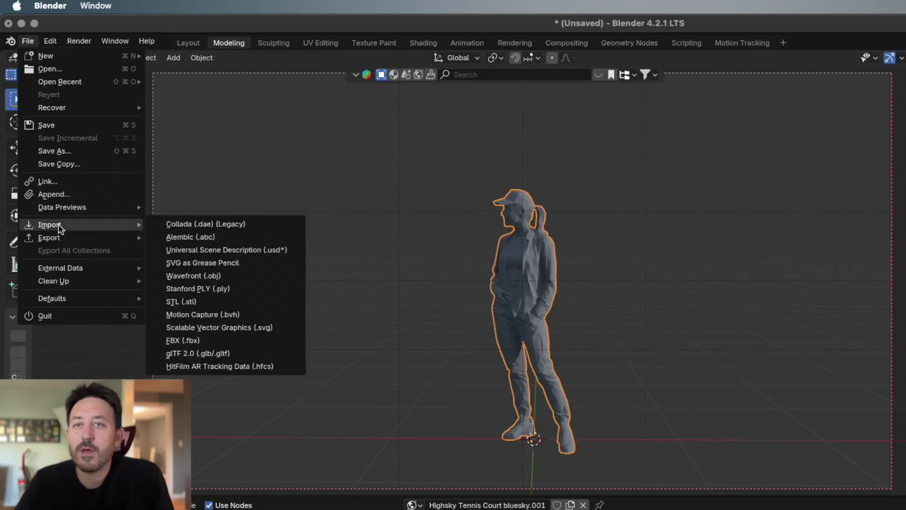
left_click(267, 367)
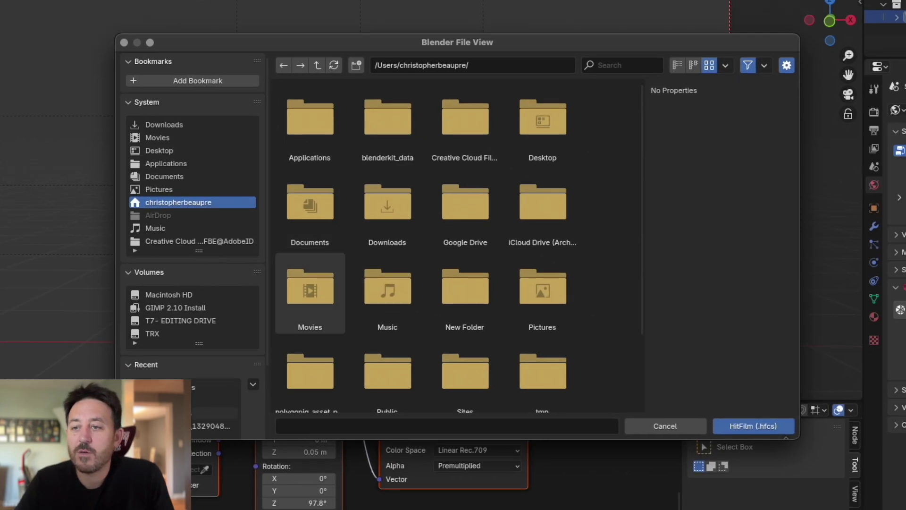
left_click(214, 387)
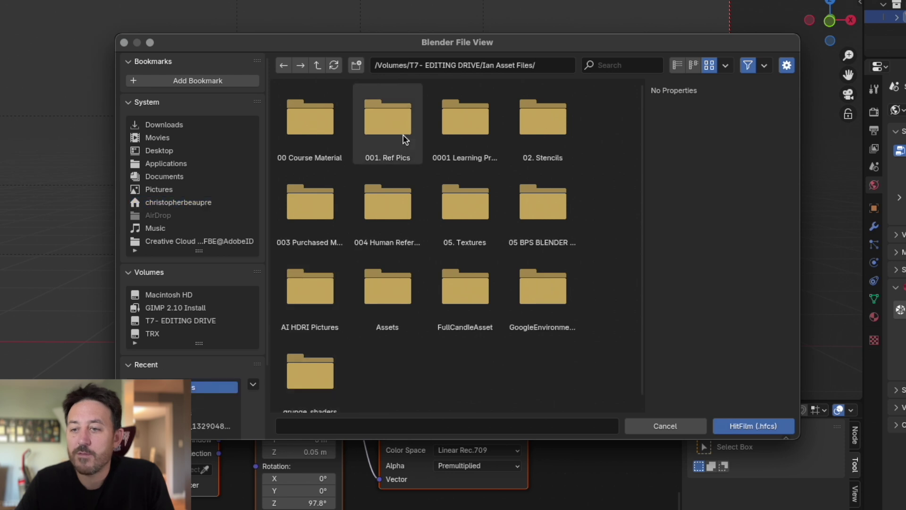
double_click(311, 120)
double_click(477, 111)
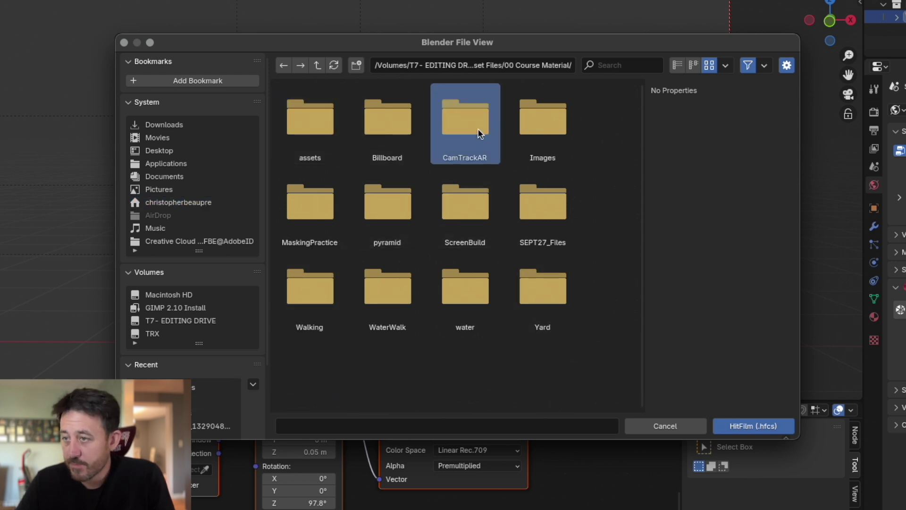
double_click(330, 128)
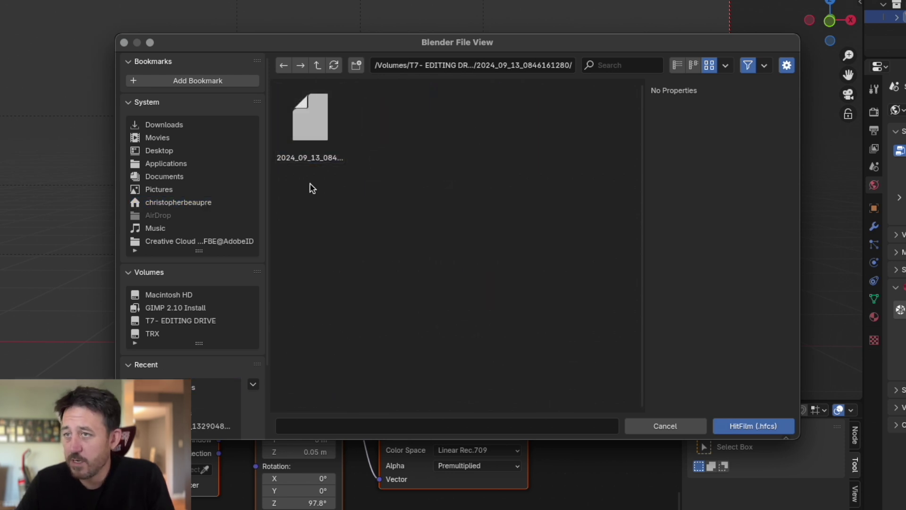
left_click(315, 126)
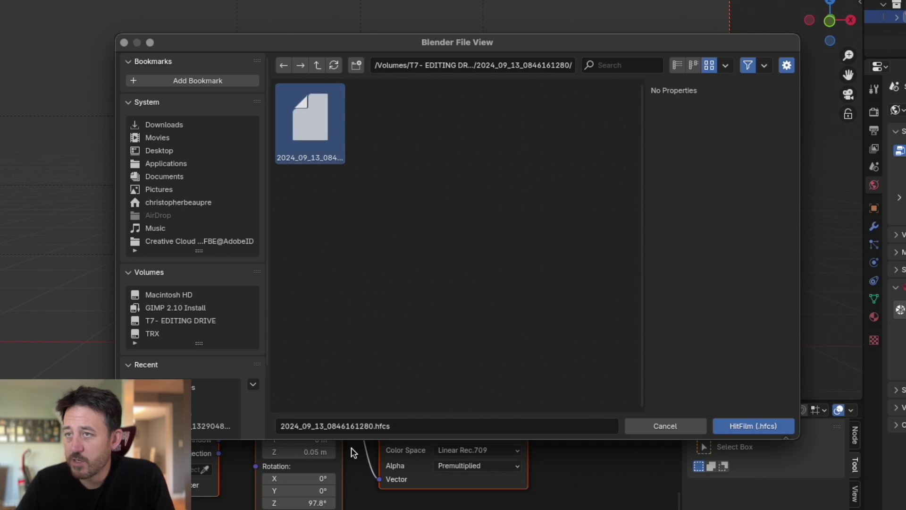
left_click(743, 436)
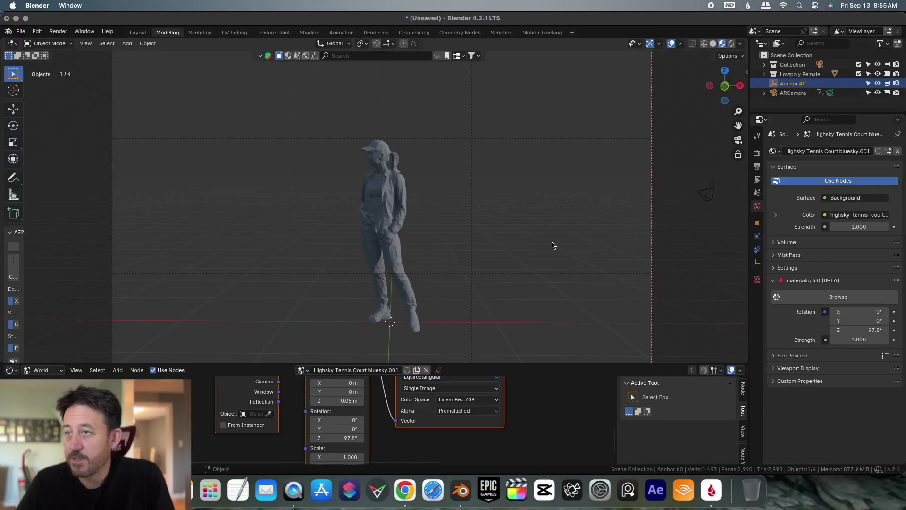
Delete the default Camera, look through the ARCamera, and enlarge the 3D view over the node editor.
scroll(565, 249, "down", 5)
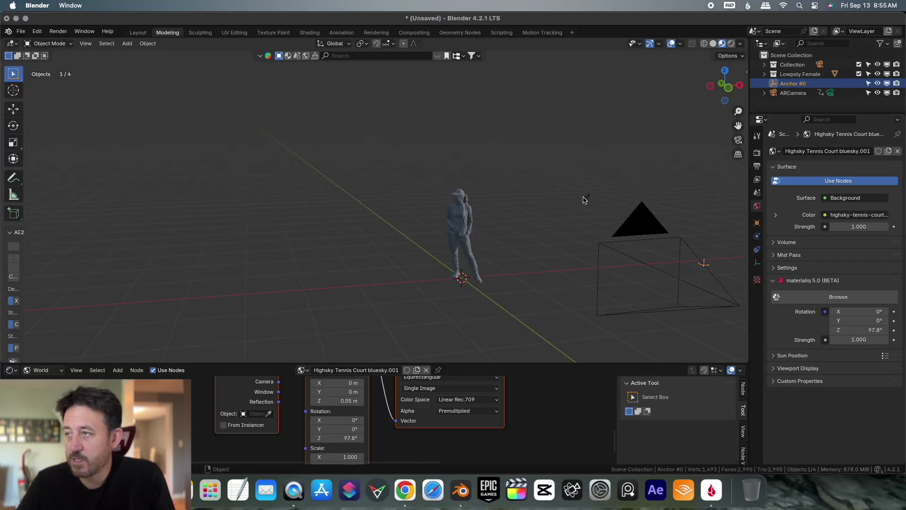
left_click(628, 250)
key("x")
key("Return")
key("KP_0")
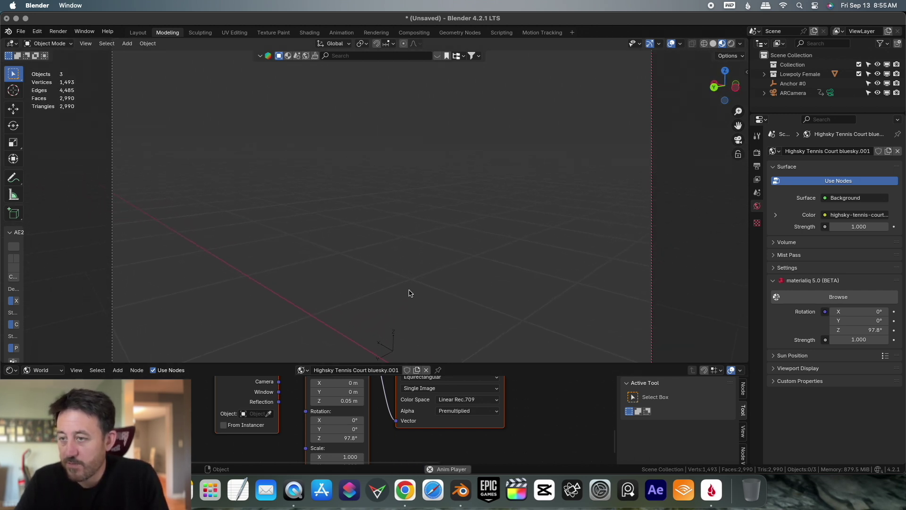
left_click_drag(448, 362, 467, 433)
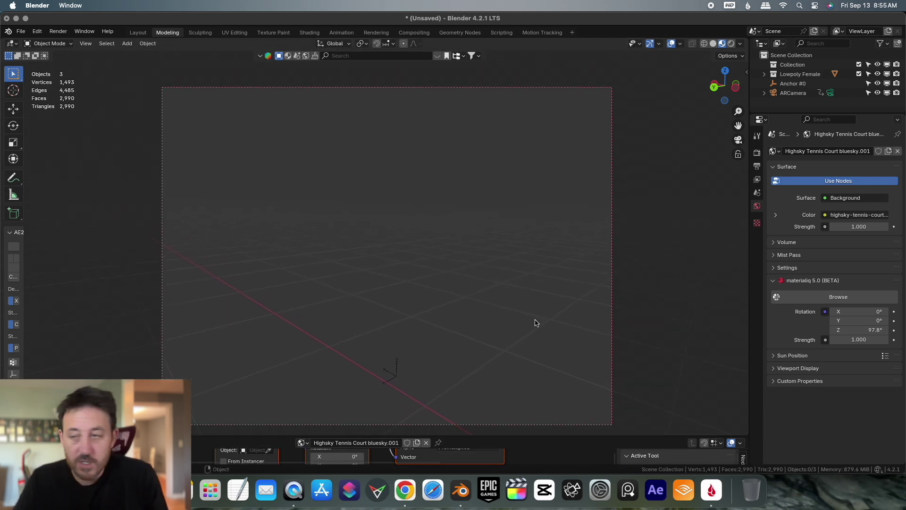
Enable Background Images on the ARCamera and add one with Movie Clip as its source.
left_click(612, 304)
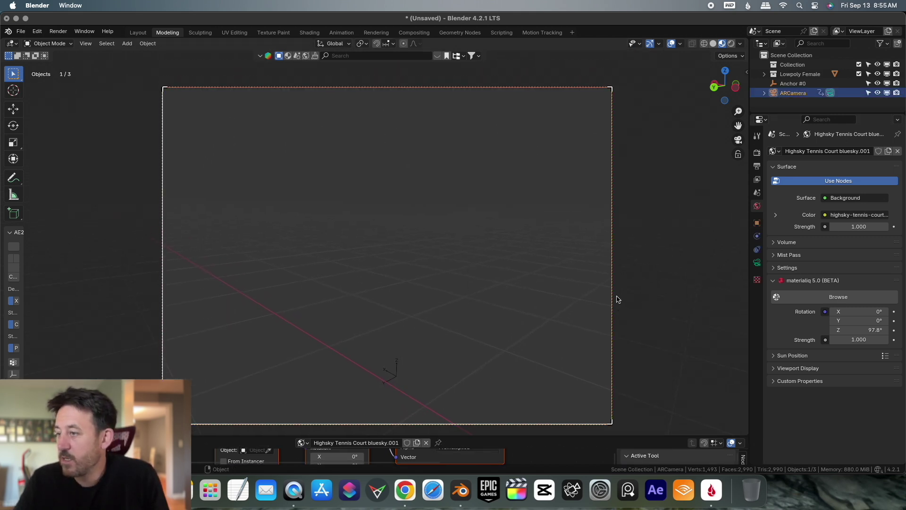
left_click(757, 263)
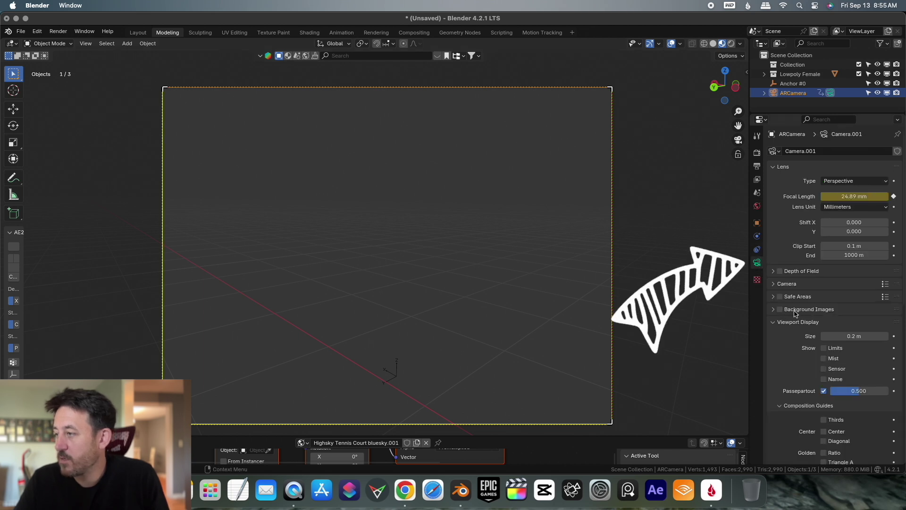
left_click(780, 309)
left_click(774, 309)
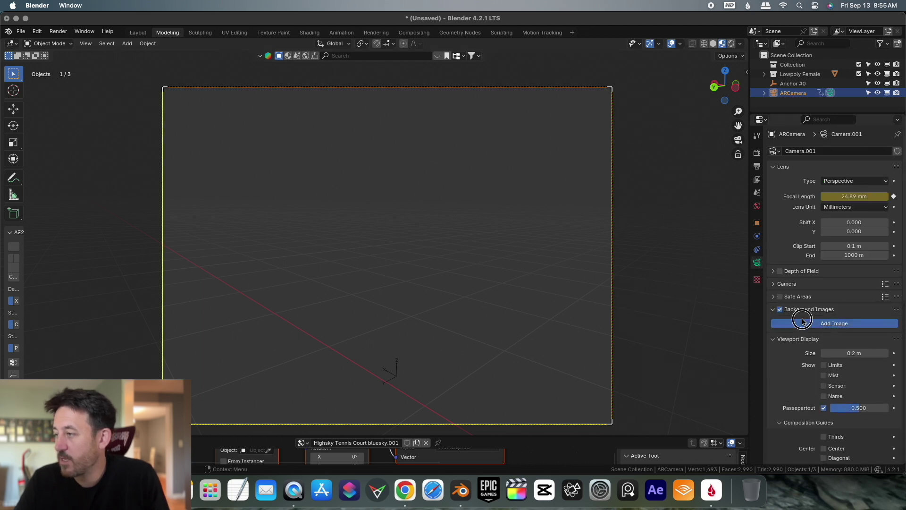
left_click(844, 324)
left_click(878, 351)
Load 2024_09_13_0846161280.mp4 as the background clip and raise its opacity to 1.000.
left_click(837, 377)
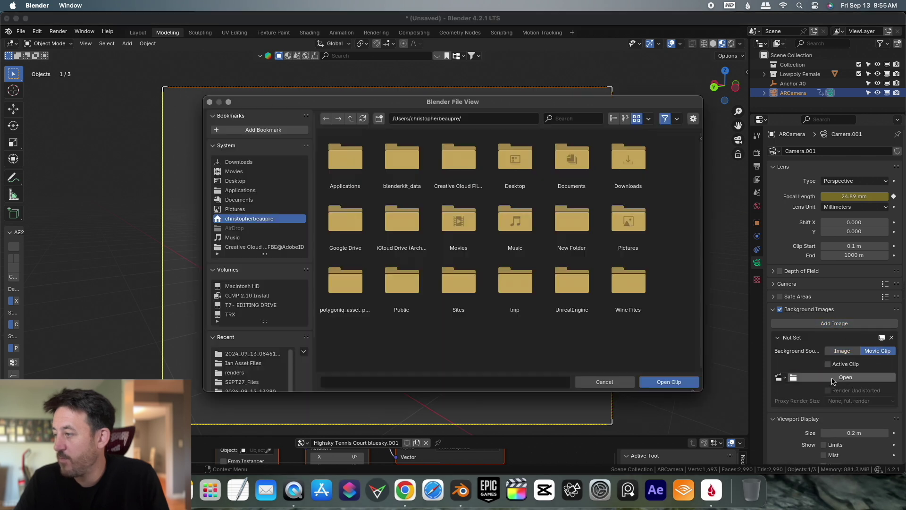
left_click(253, 354)
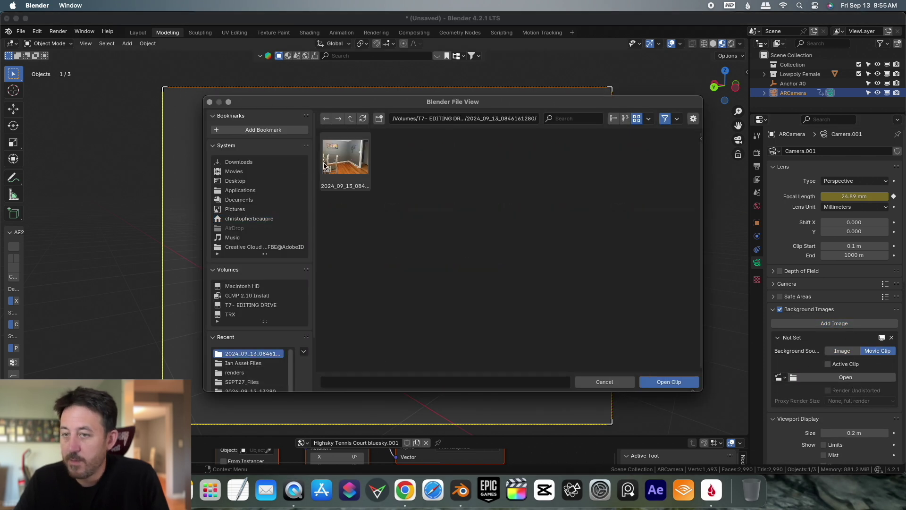
left_click(340, 153)
left_click(668, 382)
scroll(852, 412, "down", 2)
left_click_drag(855, 406, 896, 407)
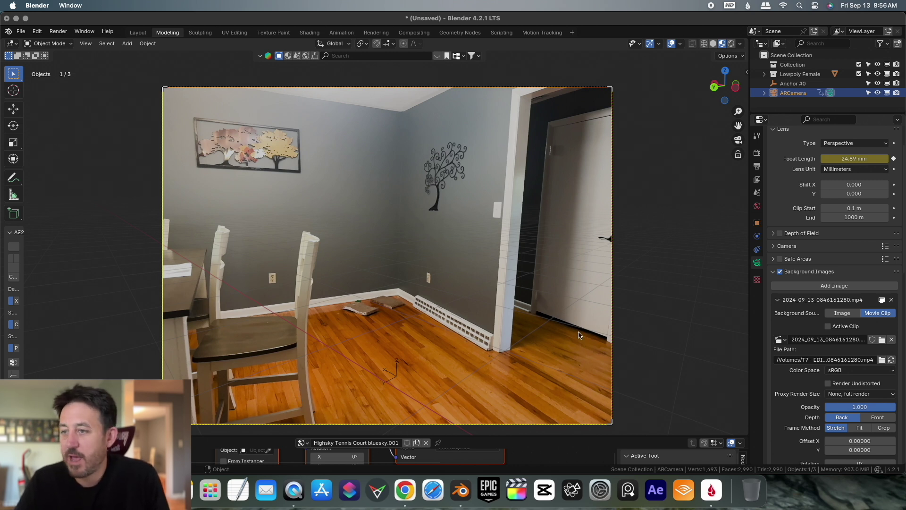
Set Render Color Management View Transform to Standard and Look to None.
left_click(757, 154)
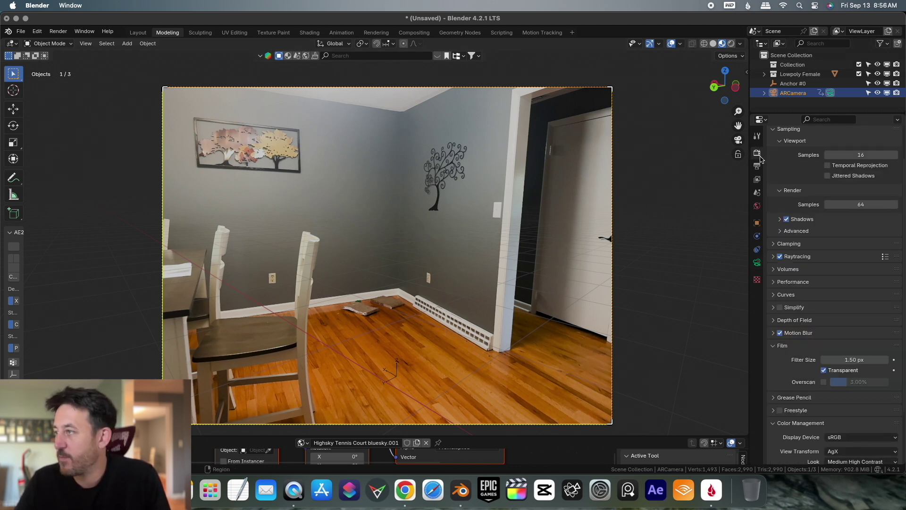
scroll(785, 367, "down", 3)
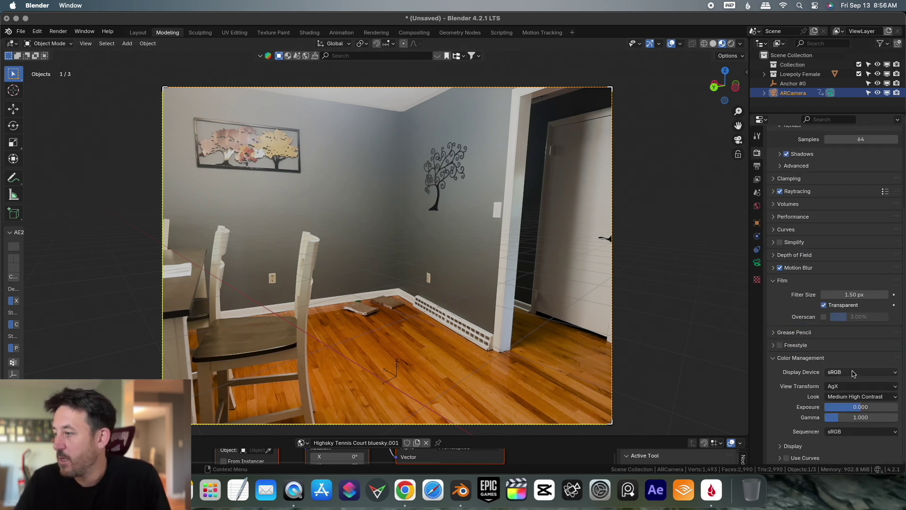
left_click(843, 388)
left_click(841, 399)
left_click(844, 398)
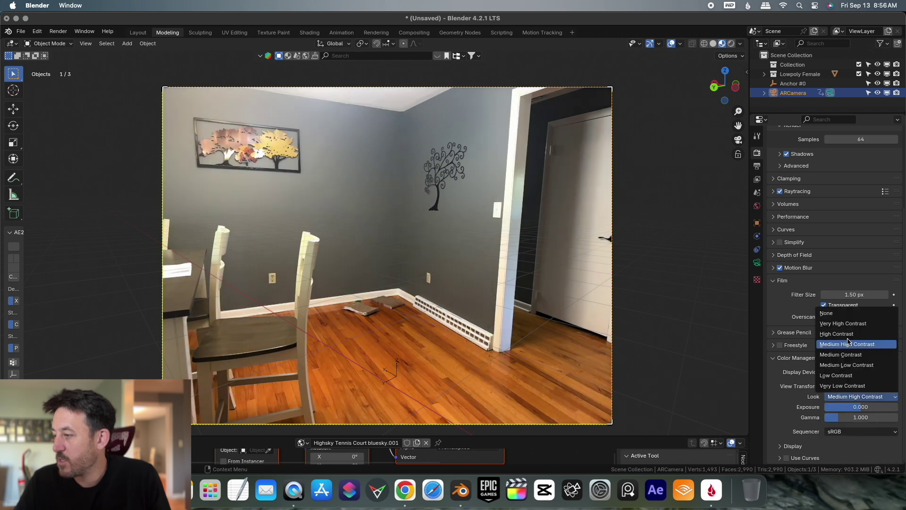
left_click(843, 314)
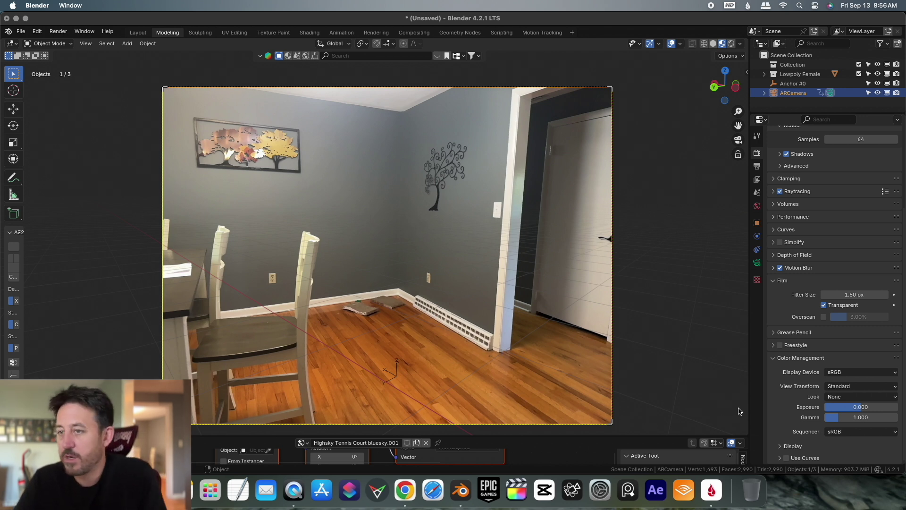
Switch the bottom area to a Timeline and enlarge it to reveal the ARCamera keyframes from frame 0.
scroll(753, 420, "up", 5)
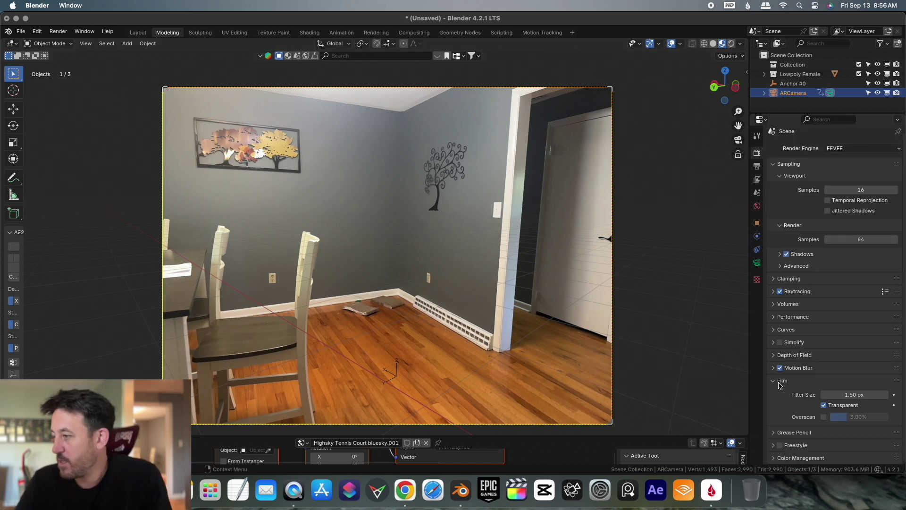
left_click(10, 443)
left_click(41, 442)
left_click(38, 419)
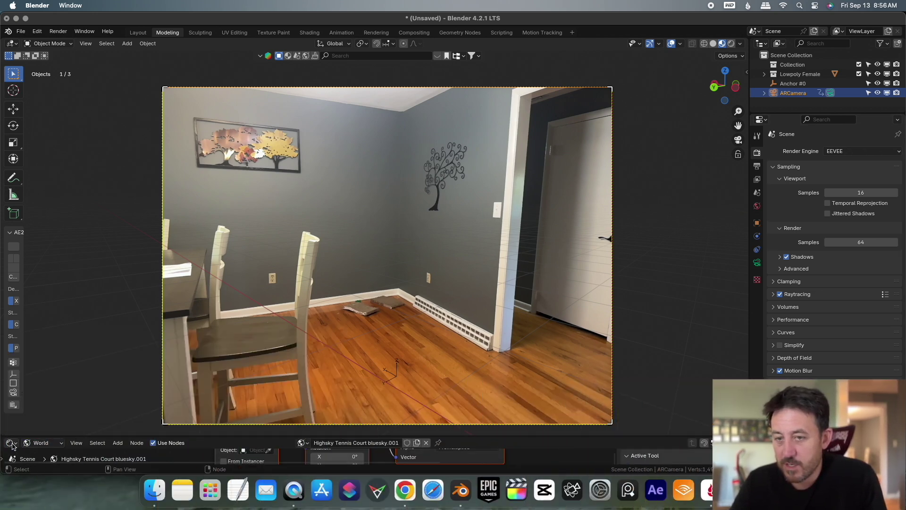
left_click(11, 443)
left_click(117, 358)
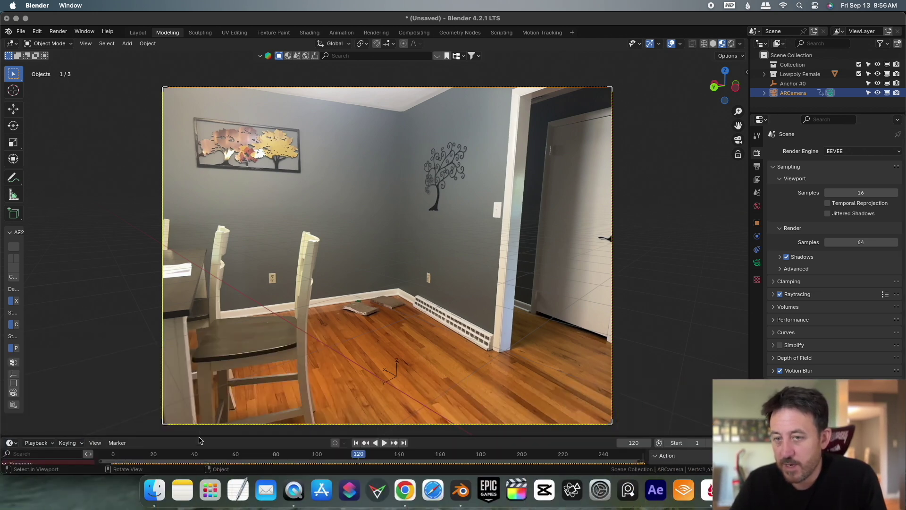
left_click_drag(203, 430, 203, 266)
scroll(119, 303, "up", 4)
scroll(119, 303, "up", 3)
middle_click_drag(151, 349, 266, 387)
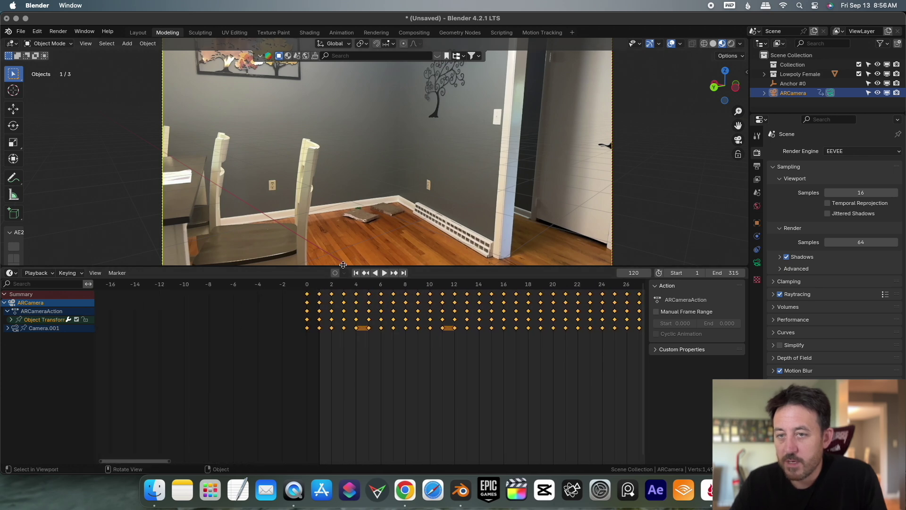
scroll(329, 296, "up", 3)
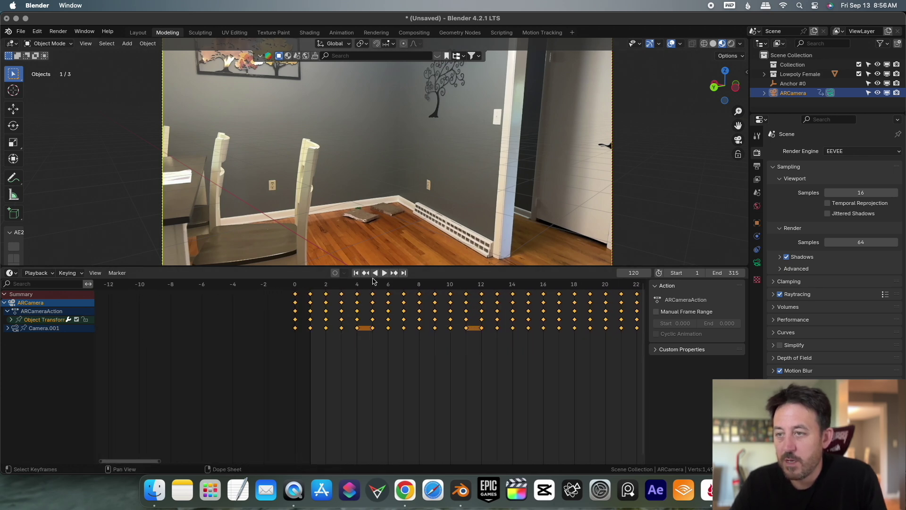
left_click_drag(407, 267, 402, 387)
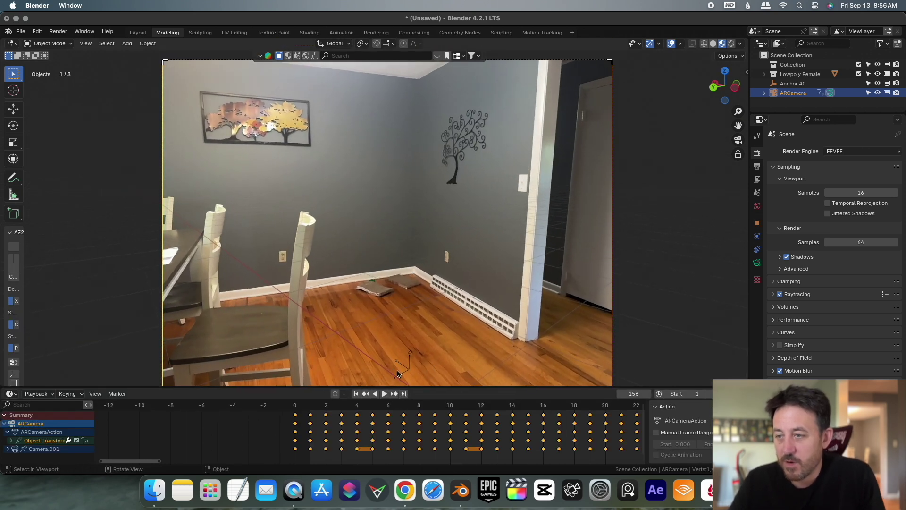
Stop playback and slide all keyframes one frame later so they start at frame 1.
key("space")
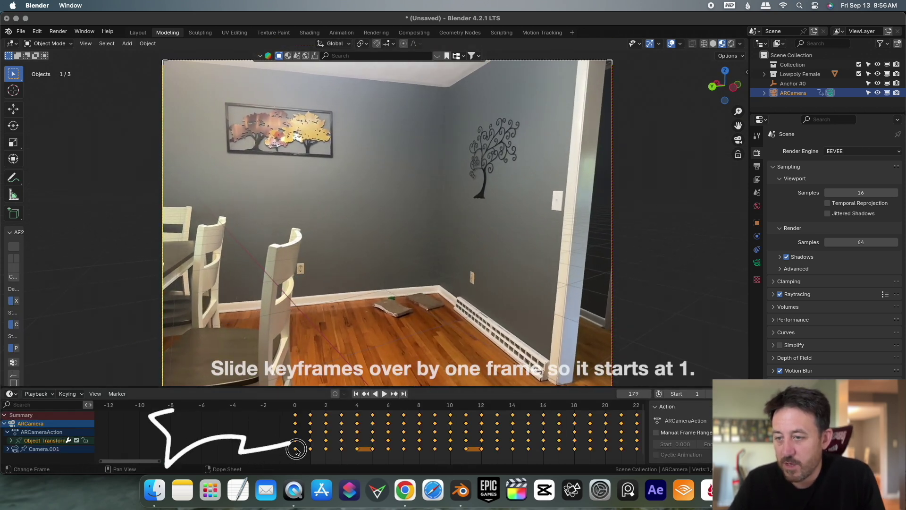
left_click_drag(297, 449, 312, 449)
scroll(469, 313, "down", 3)
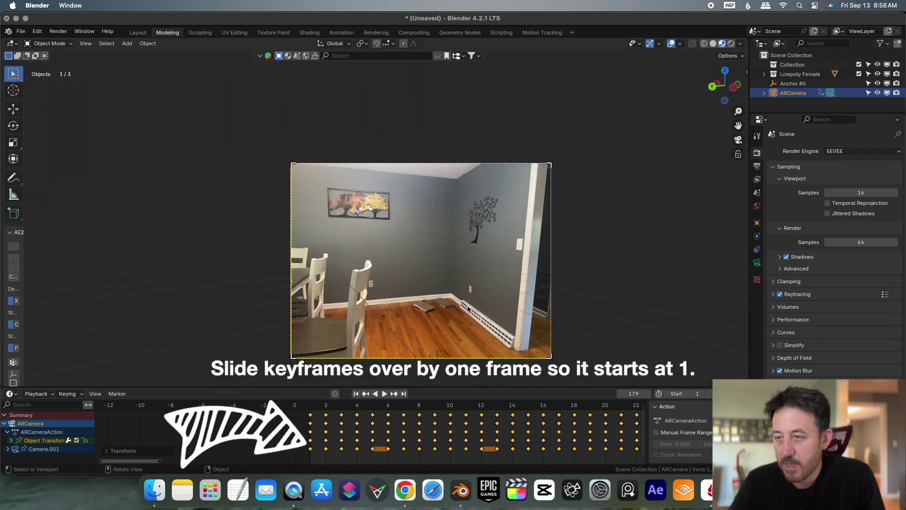
Play the tracked animation over the footage, stop at frame 301, and centre the camera frame.
key("space")
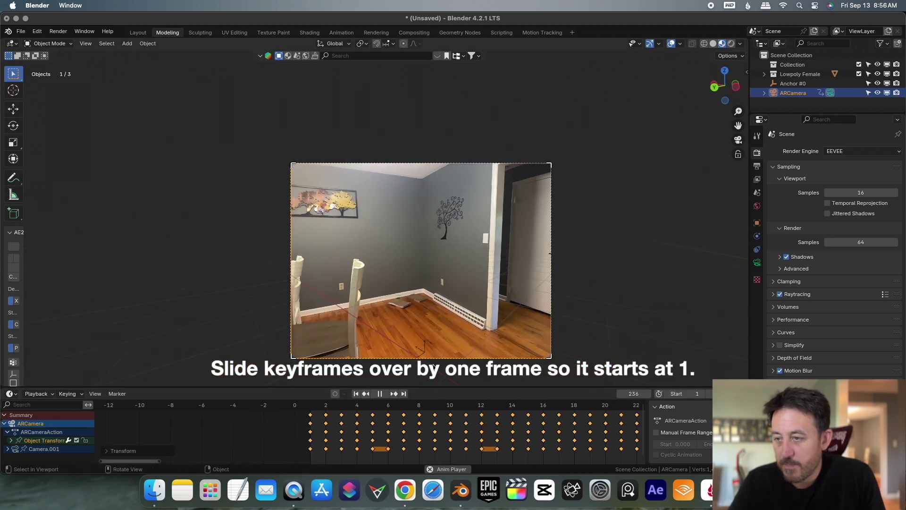
scroll(433, 365, "up", 4)
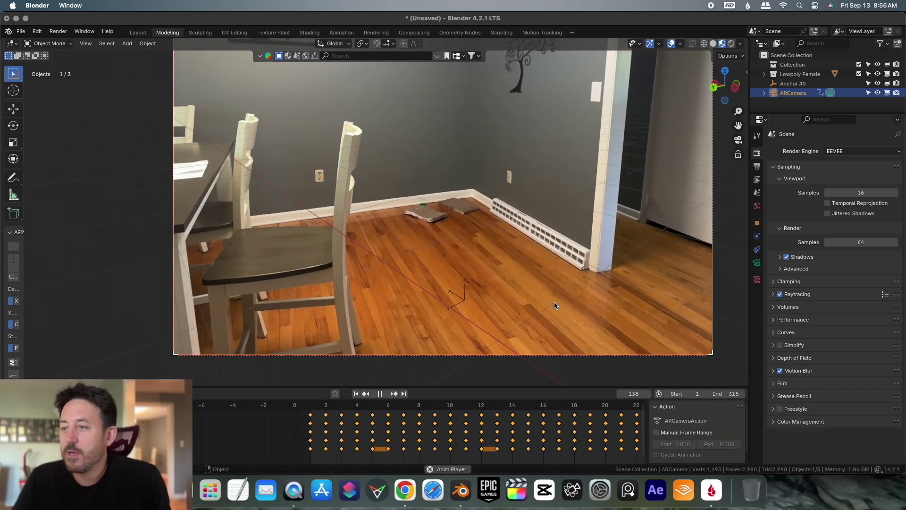
scroll(554, 305, "down", 4)
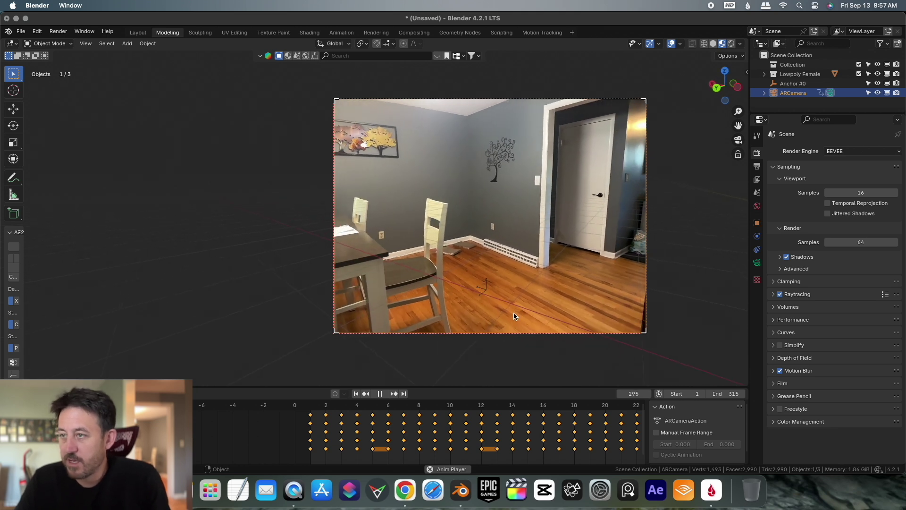
key("space")
middle_click_drag(525, 294, 439, 304, "shift")
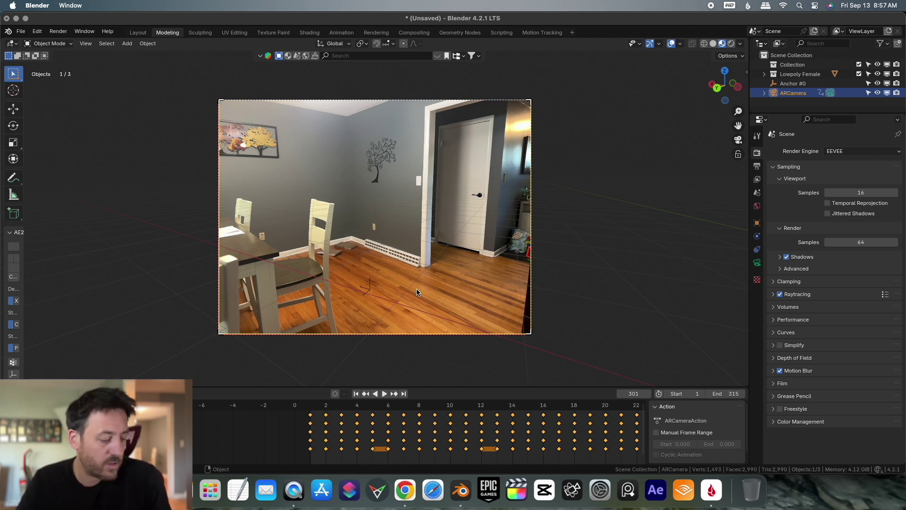
Snap the 3D cursor to Anchor #0 and add a mesh Plane there.
left_click(370, 290)
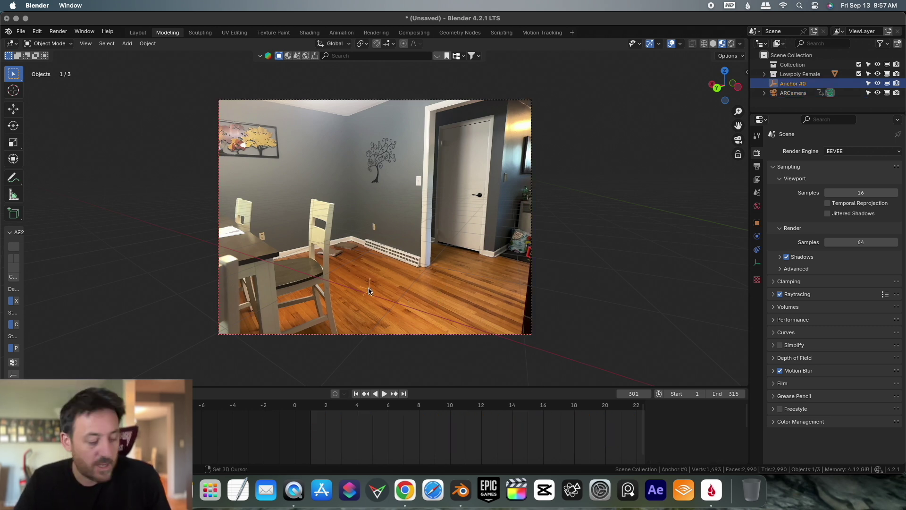
key("shift+s")
left_click(376, 355)
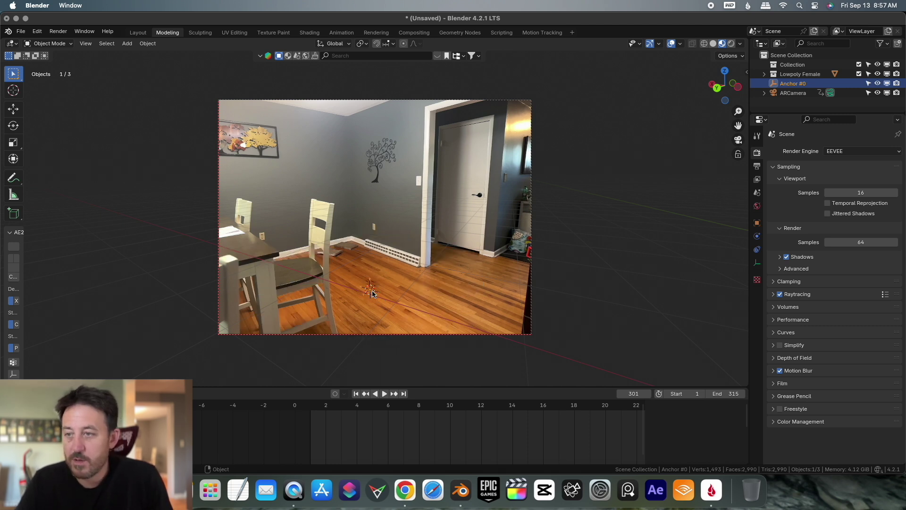
key("shift+a")
mouse_move(369, 289)
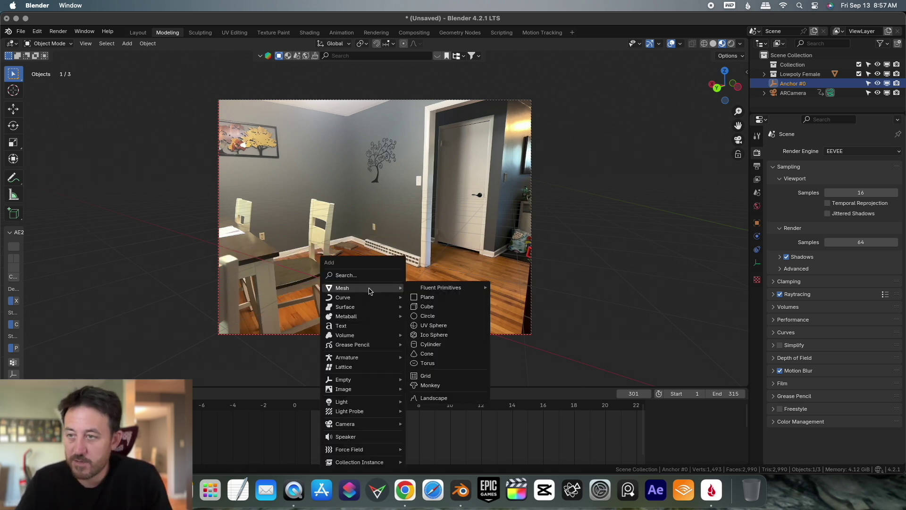
left_click(429, 298)
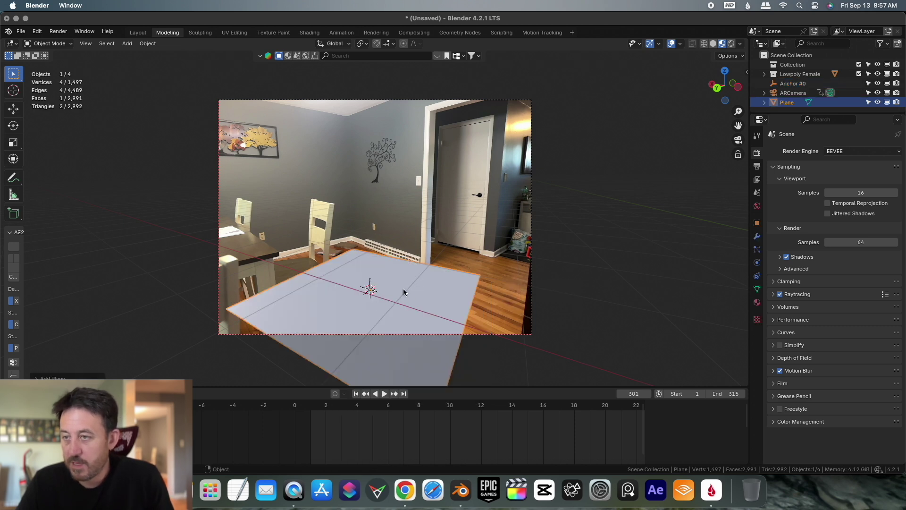
Rotate the plane around Z and slide it along its local X onto the foreground floor.
key("r")
key("z")
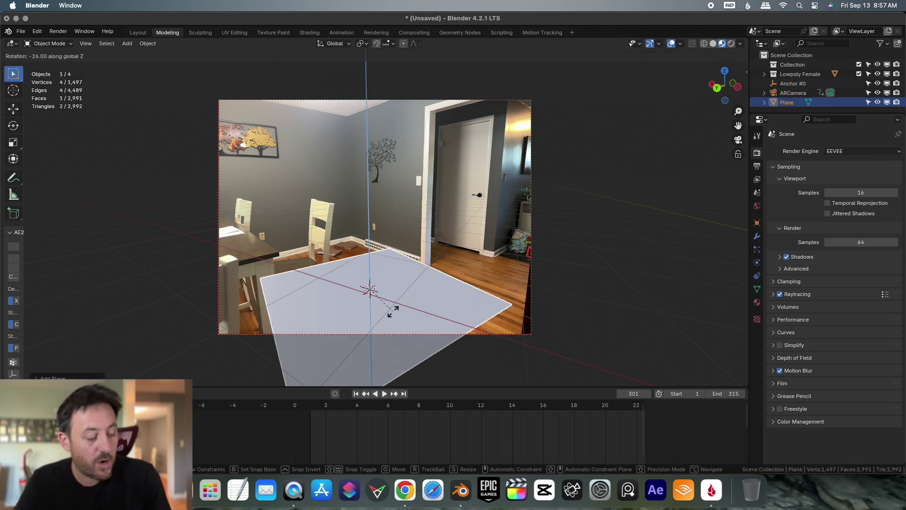
left_click(401, 307)
key("g")
key("x")
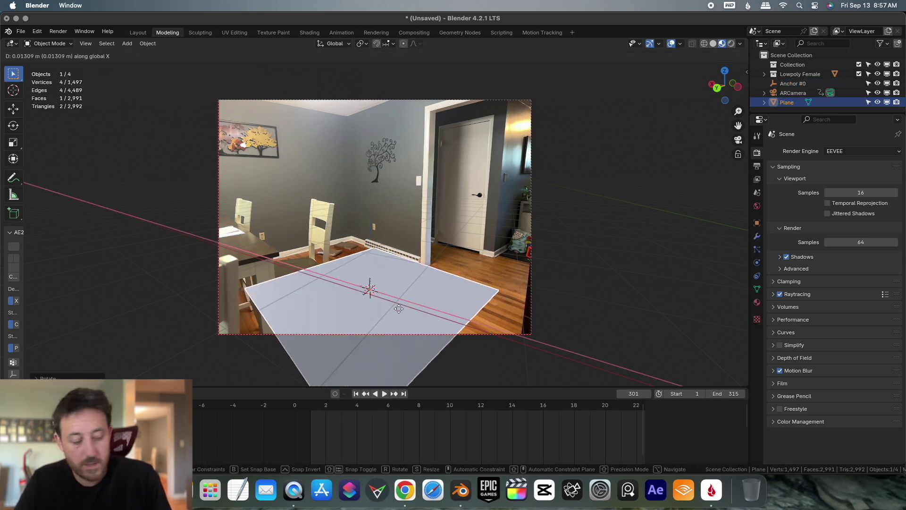
key("x")
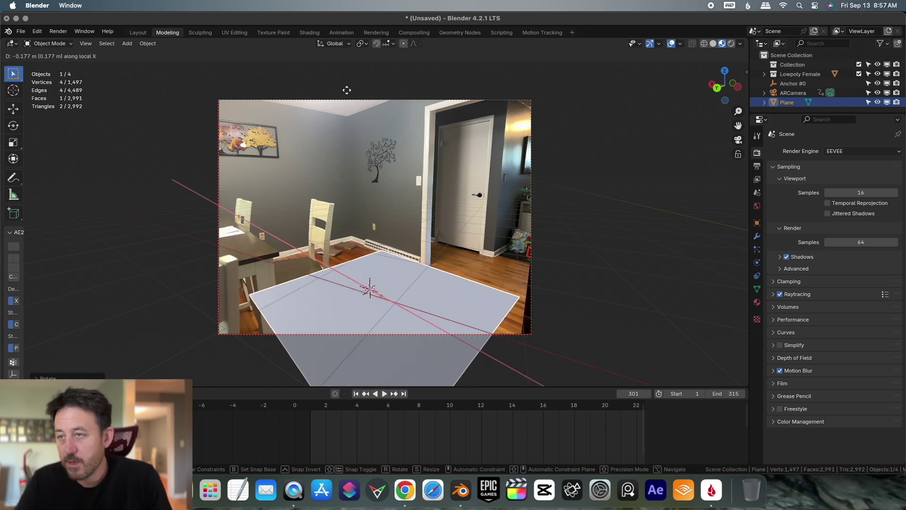
left_click(286, 83)
key("g")
key("y")
key("x")
key("x")
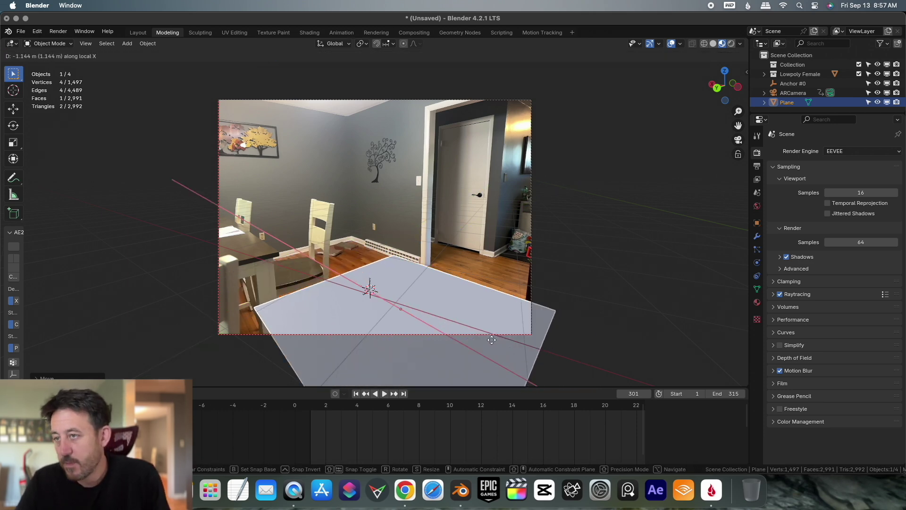
left_click(489, 337)
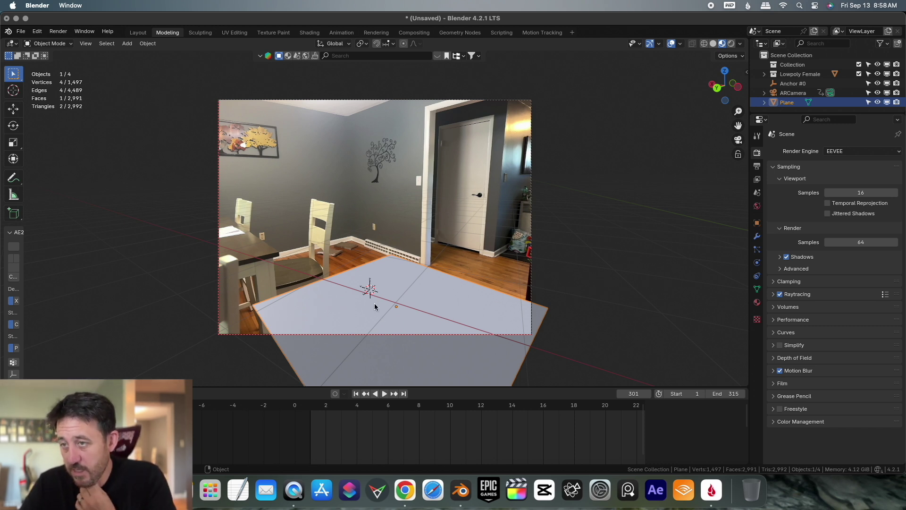
In Edit Mode, add two loop cuts across the floor plane.
key("Tab")
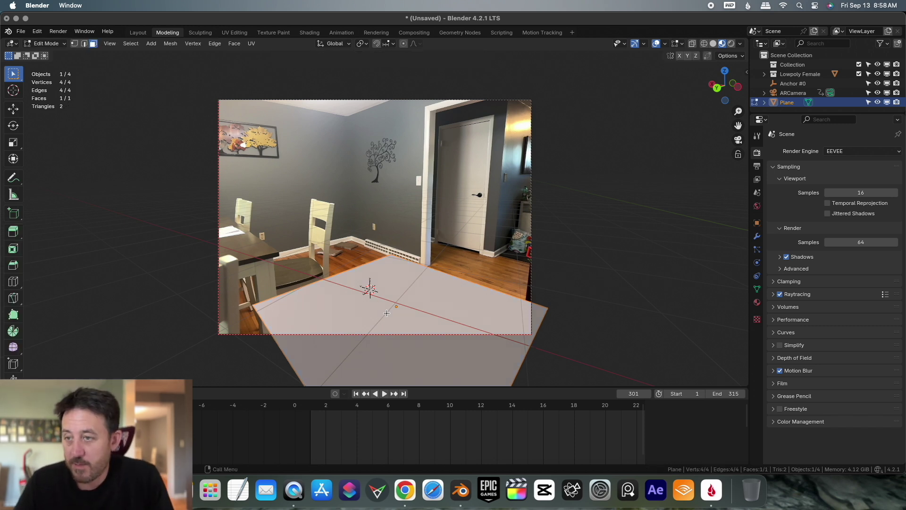
key("ctrl+r")
left_click(334, 283)
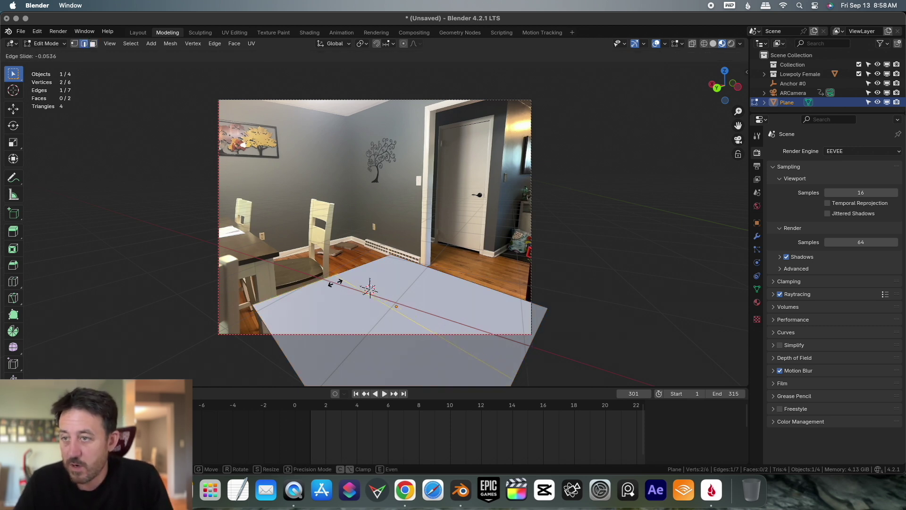
left_click(316, 295)
key("ctrl+r")
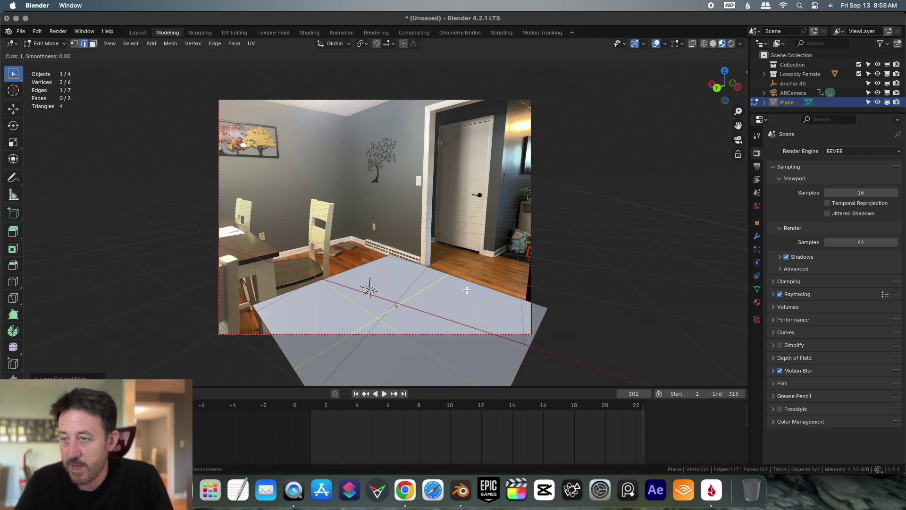
left_click(469, 294)
left_click(473, 315)
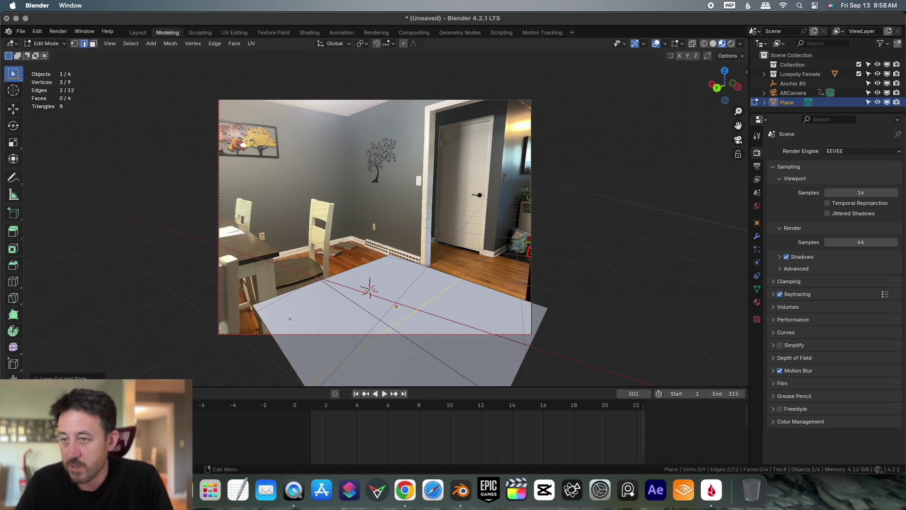
Delete only the plane's lower-left face, undoing a mistaken vertex delete, and return to Object Mode.
key("3")
left_click(331, 326)
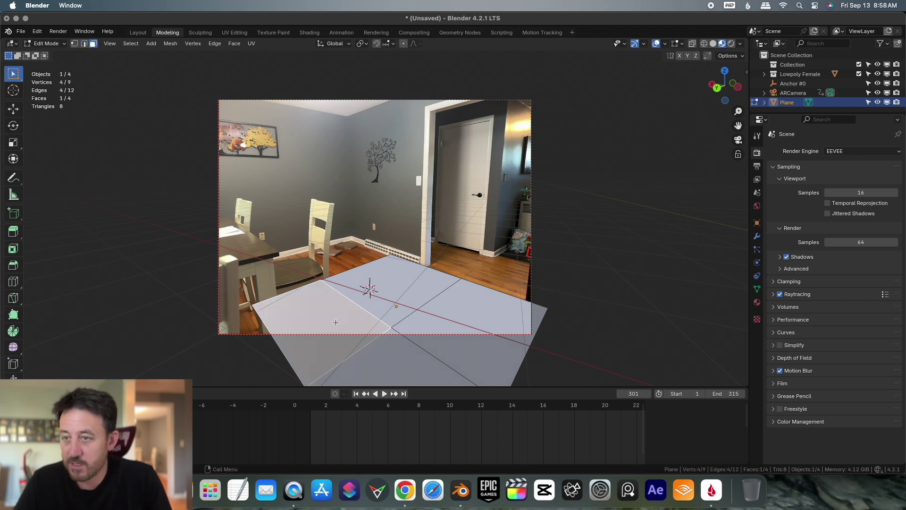
key("x")
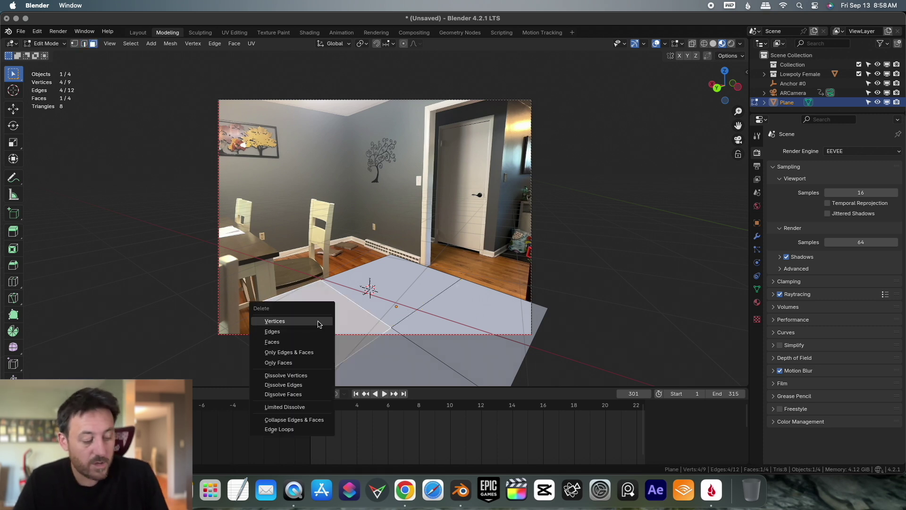
left_click(316, 321)
key("ctrl+z")
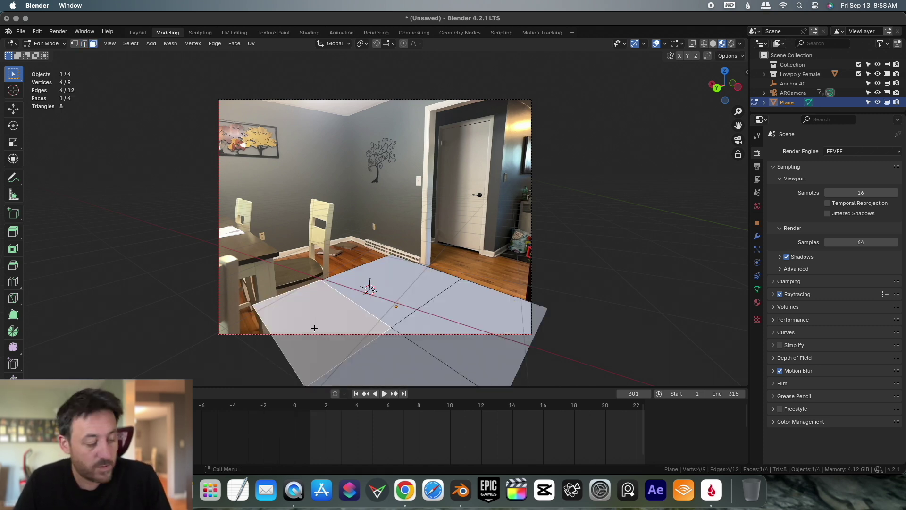
key("x")
left_click(284, 347)
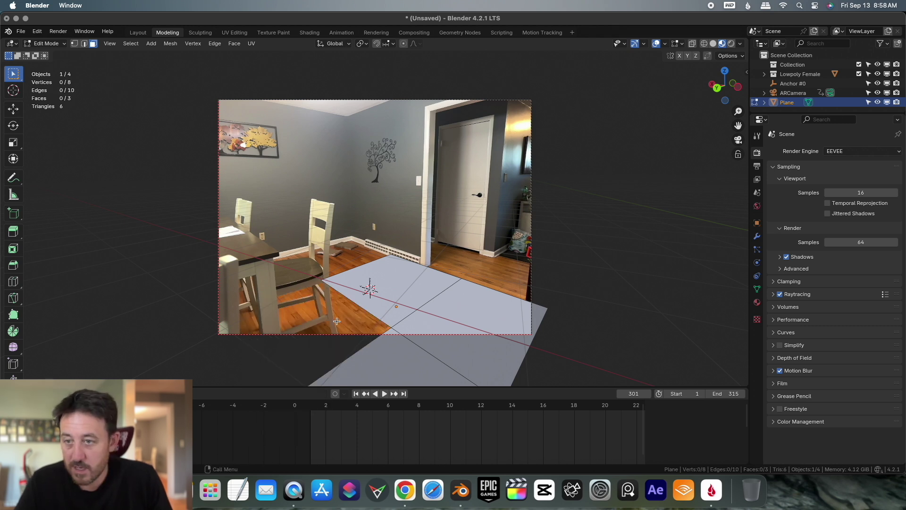
key("Tab")
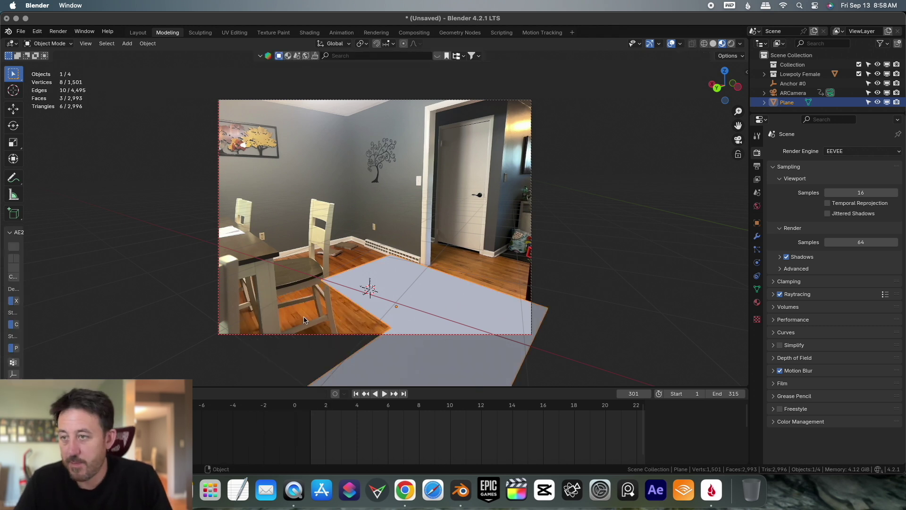
Play back the shot to check the floor, then switch the render engine to Cycles.
key("space")
key("Home")
left_click_drag(476, 440, 451, 453)
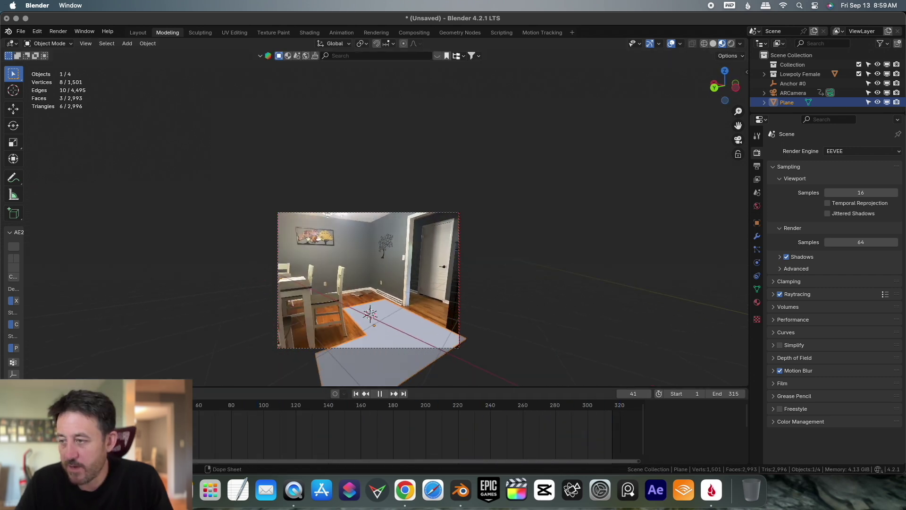
key("Escape")
key("alt+a")
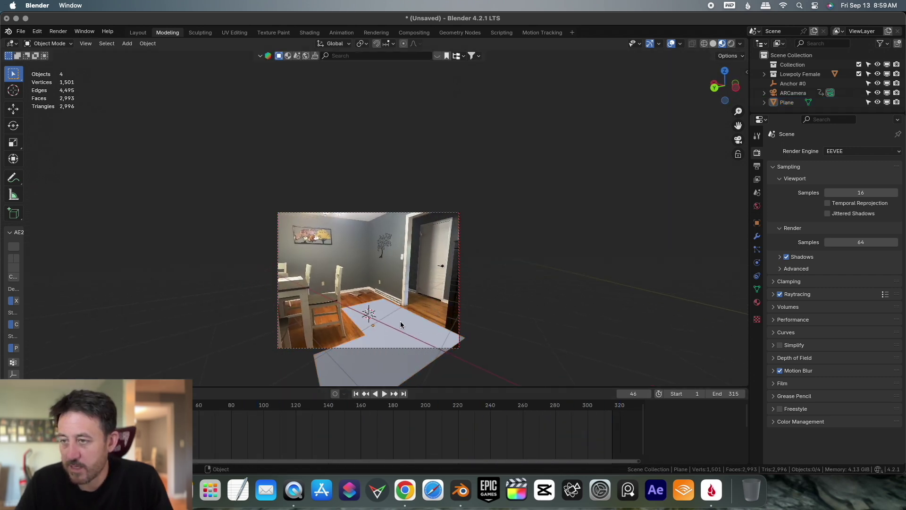
scroll(401, 322, "up", 5)
scroll(389, 328, "down", 2)
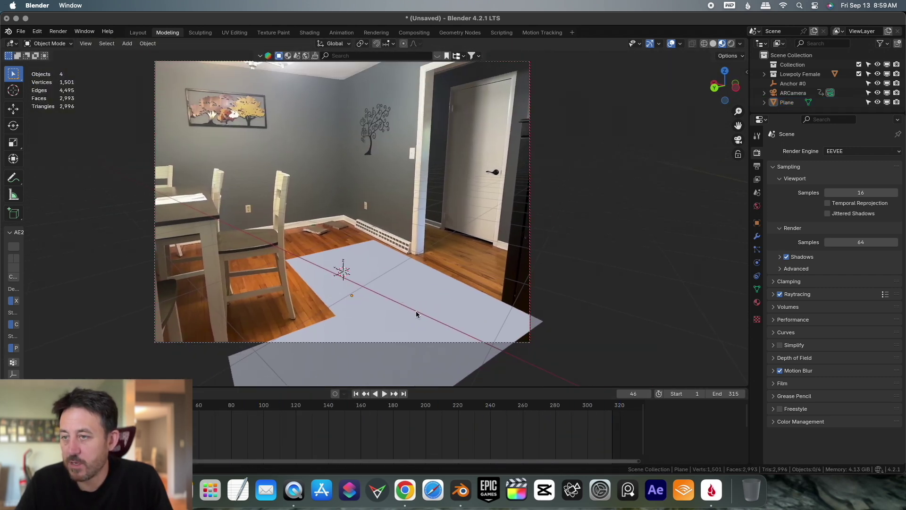
middle_click_drag(424, 328, 430, 341, "shift")
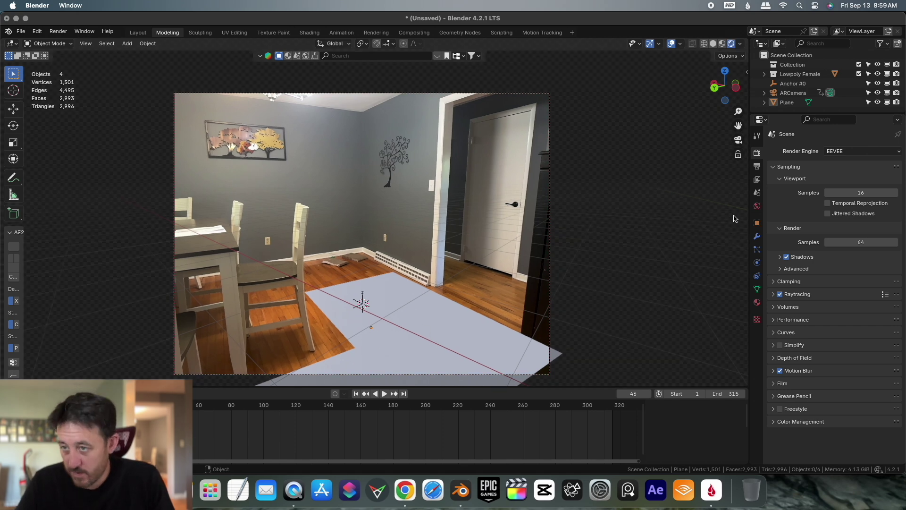
left_click(841, 151)
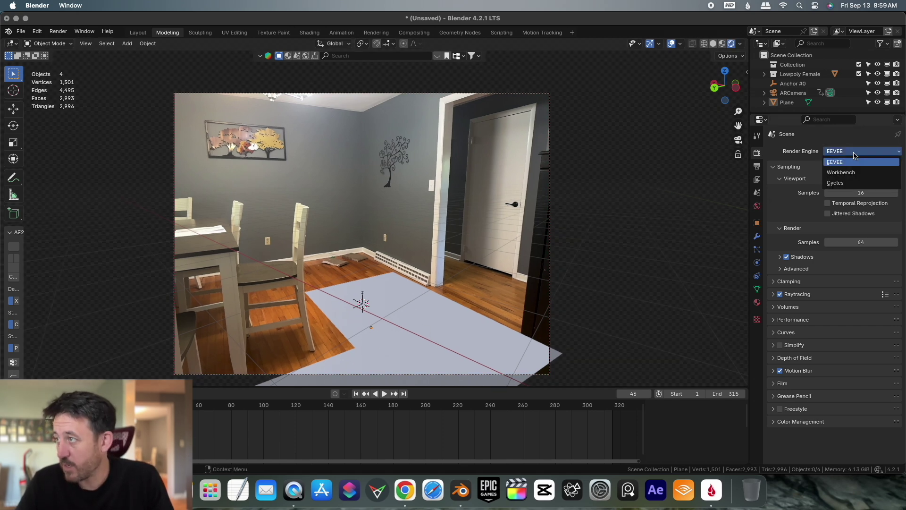
left_click(840, 181)
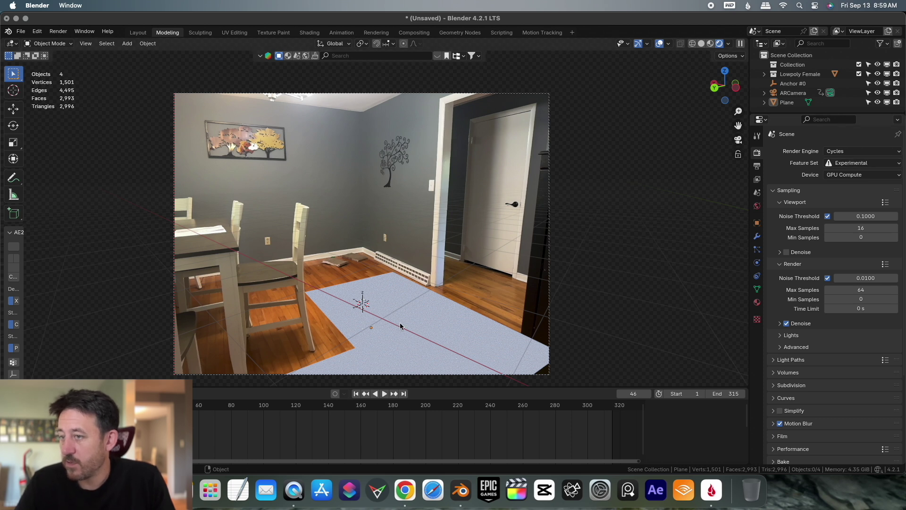
Enable Shadow Catcher in the floor plane's Visibility settings.
left_click(439, 305)
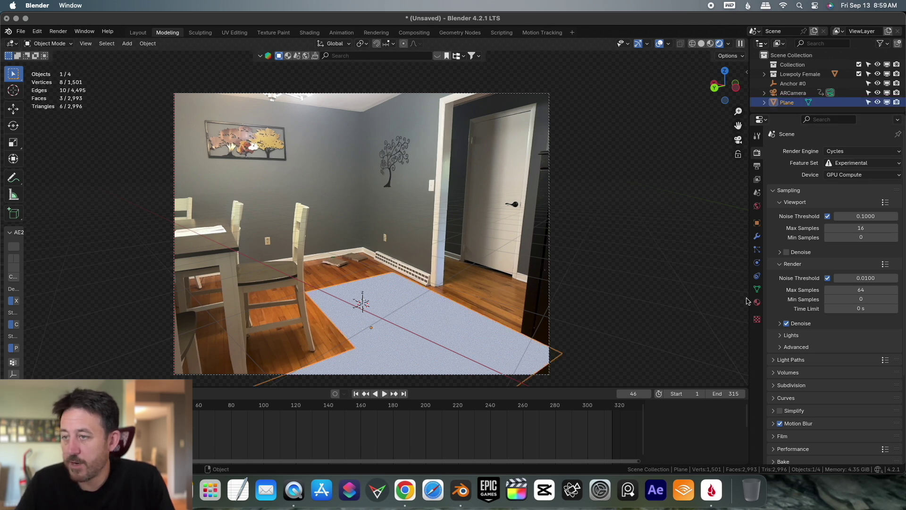
left_click(757, 223)
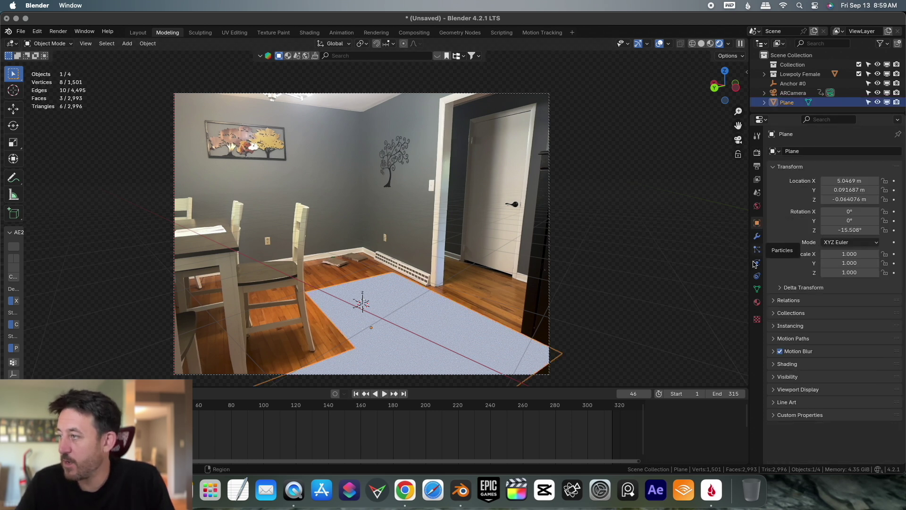
left_click(777, 377)
scroll(793, 398, "down", 2)
left_click(824, 387)
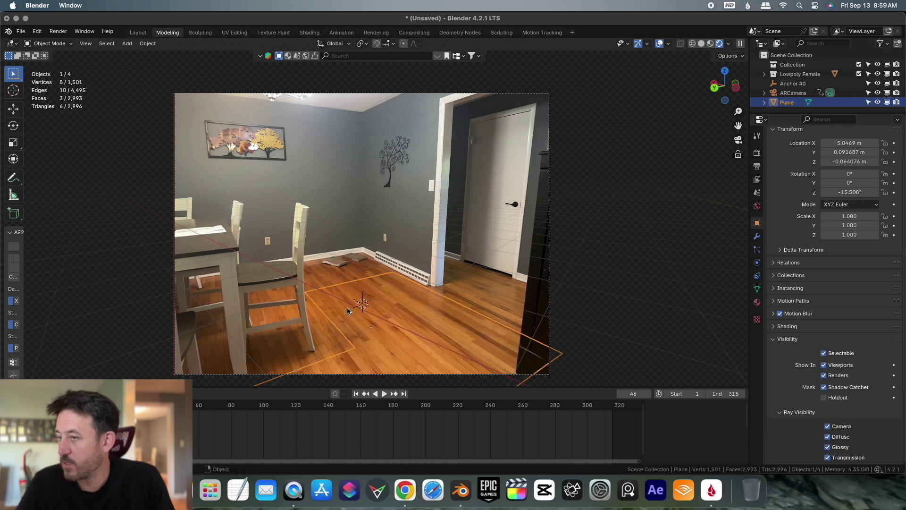
Give the plane a new material with base colour sampled from the wood floor and lower roughness.
left_click(477, 289)
left_click(456, 340)
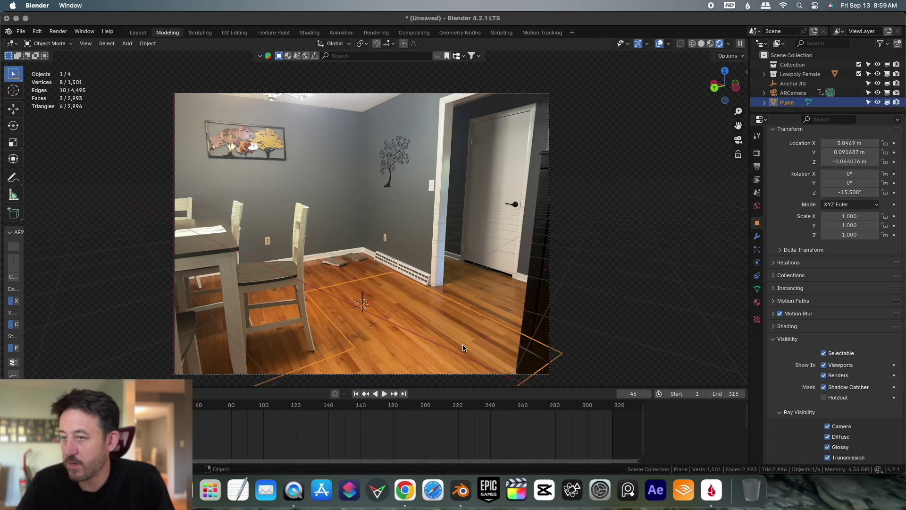
left_click(757, 302)
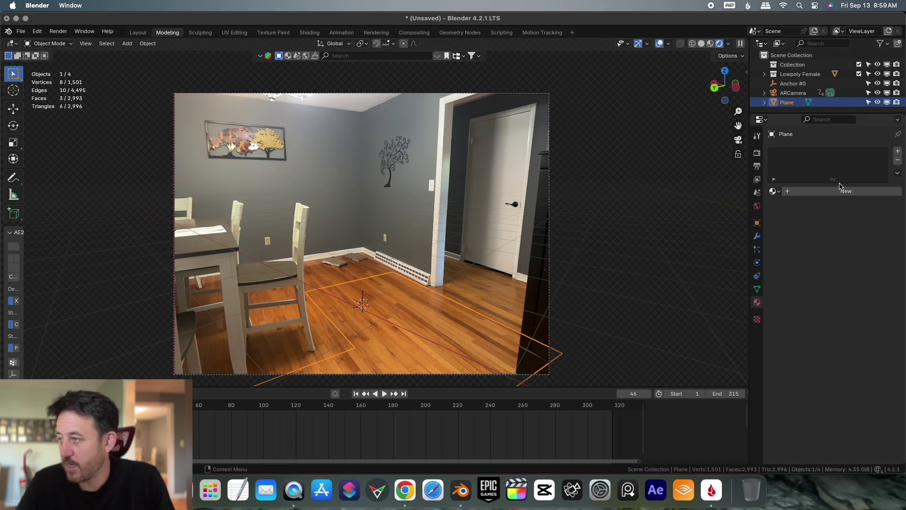
left_click(839, 189)
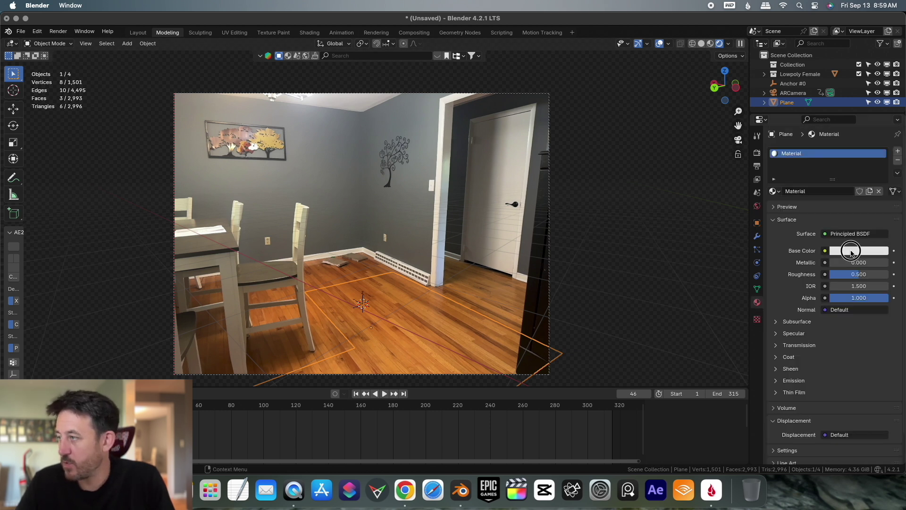
left_click(852, 252)
left_click(880, 211)
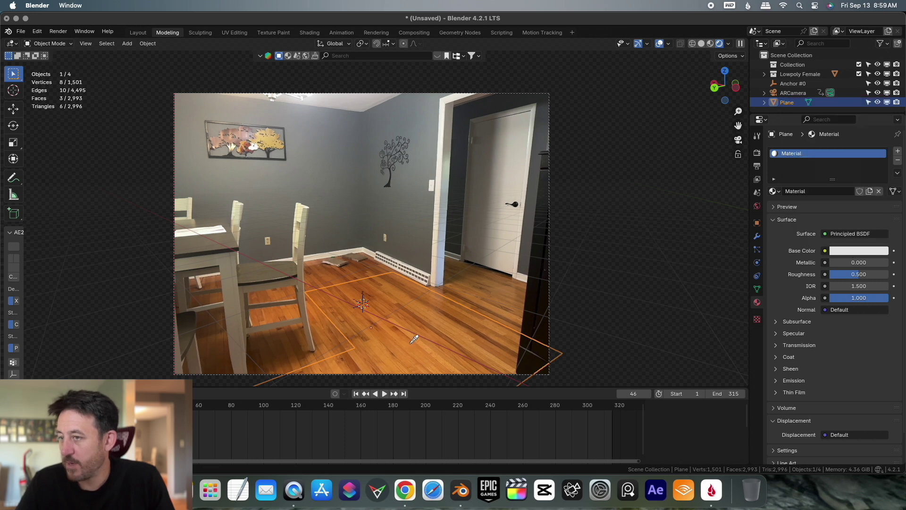
left_click(410, 345)
left_click_drag(855, 274, 845, 274)
Toggle the plane's Shadow Catcher off and back on to compare the result.
left_click(757, 223)
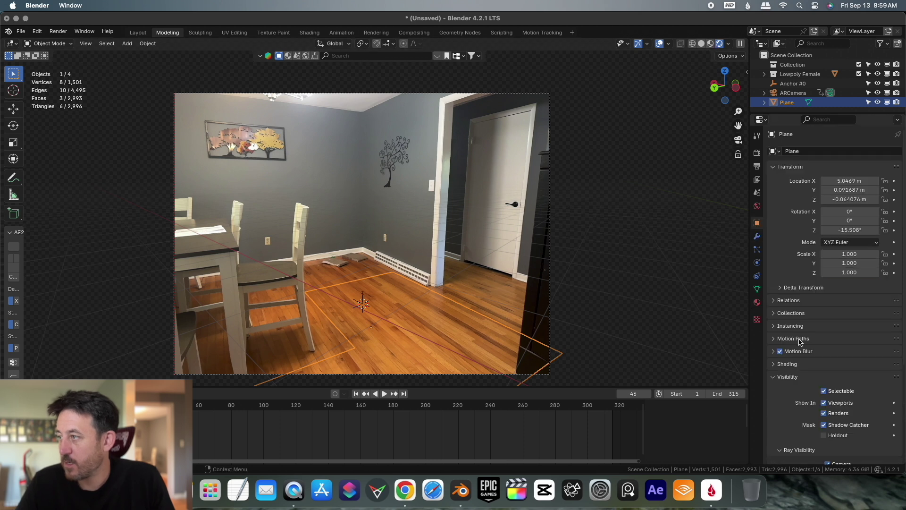
left_click(824, 425)
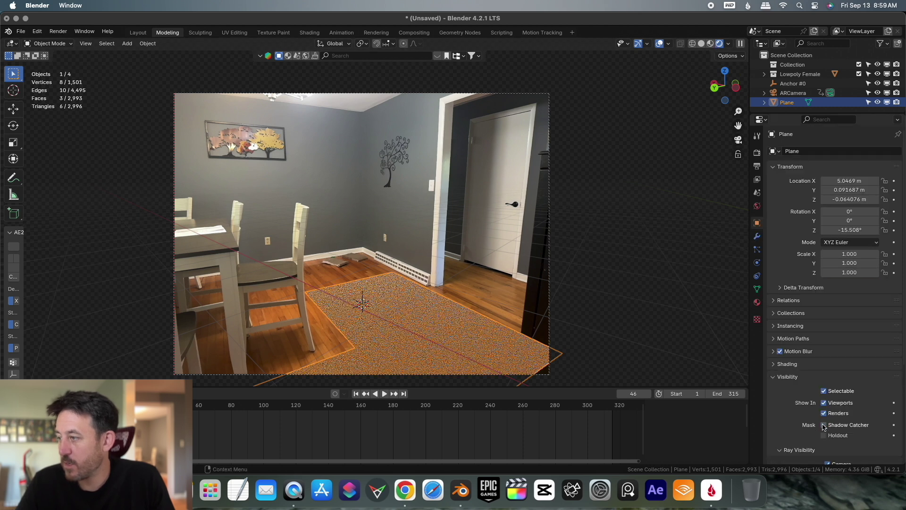
left_click(757, 302)
left_click(757, 223)
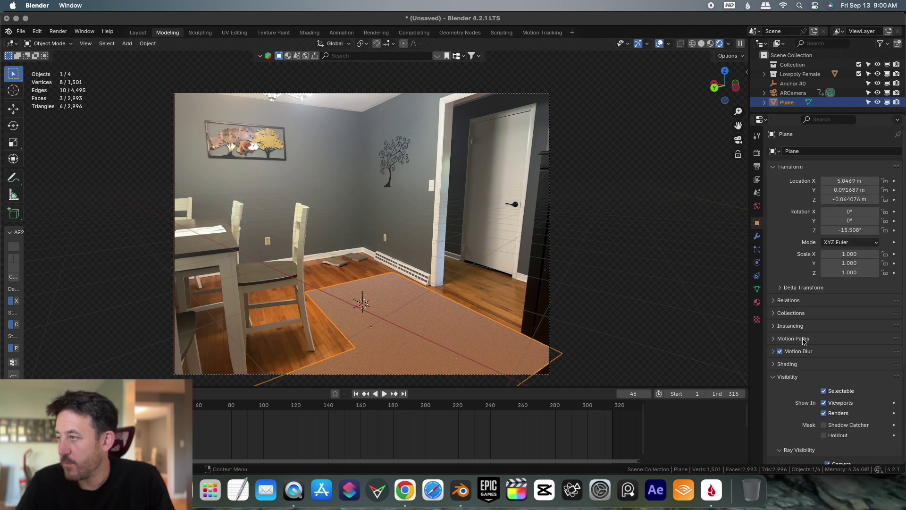
left_click(824, 424)
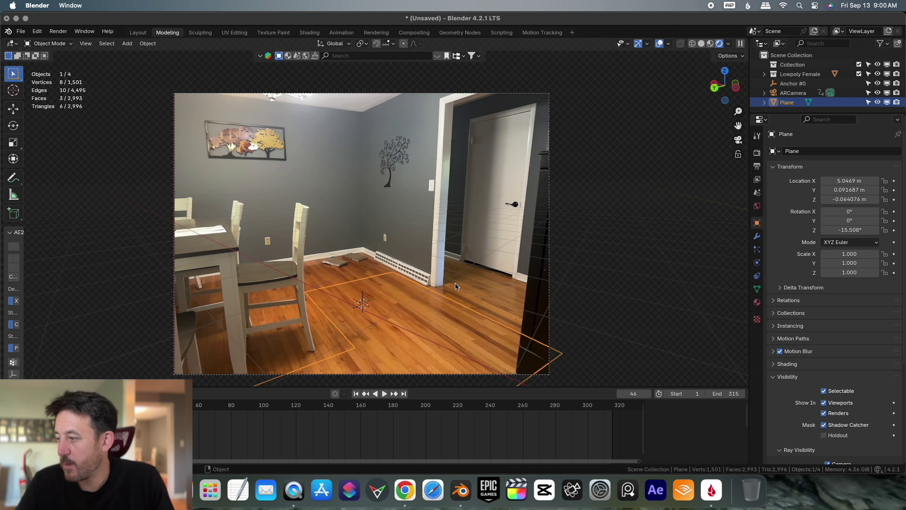
Link the World Color to an Environment Texture.
key("alt+a")
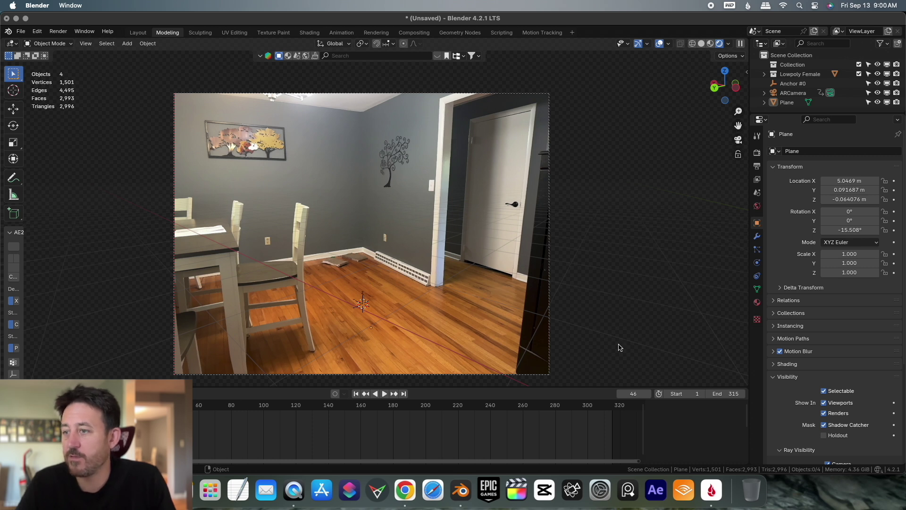
left_click(757, 208)
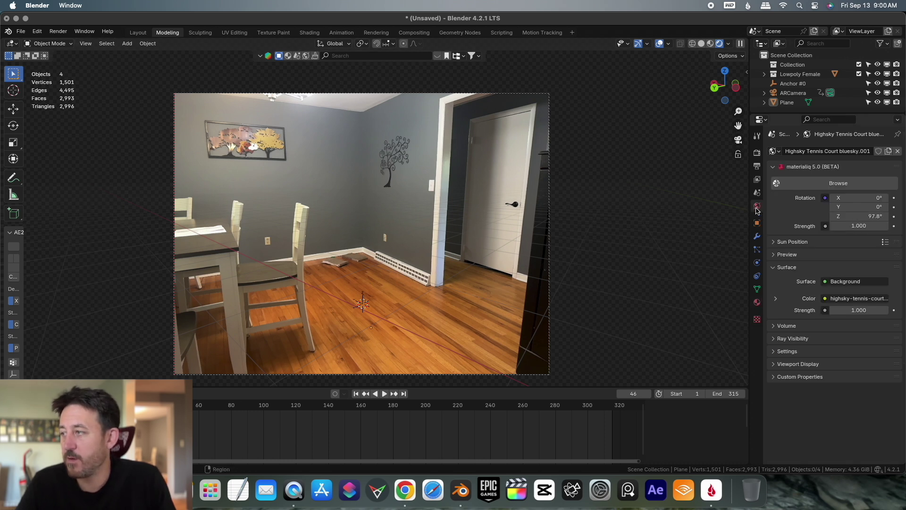
left_click(825, 298)
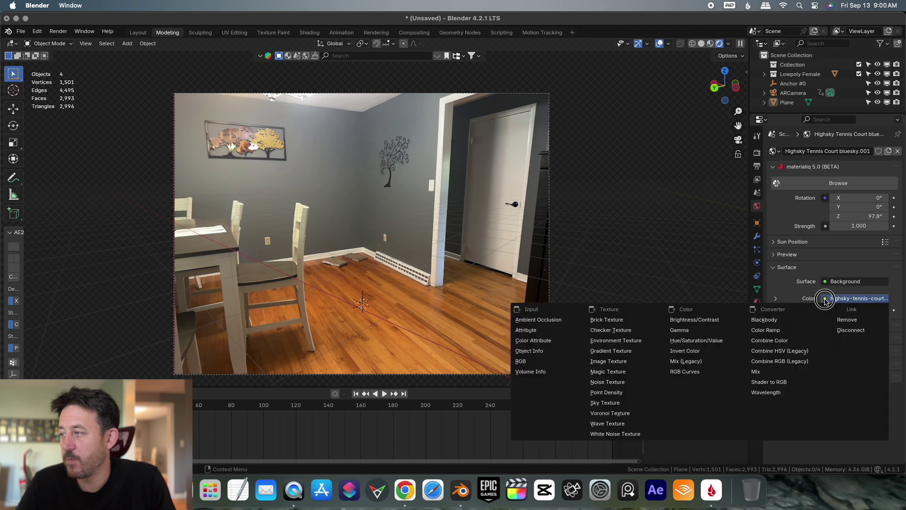
left_click(628, 340)
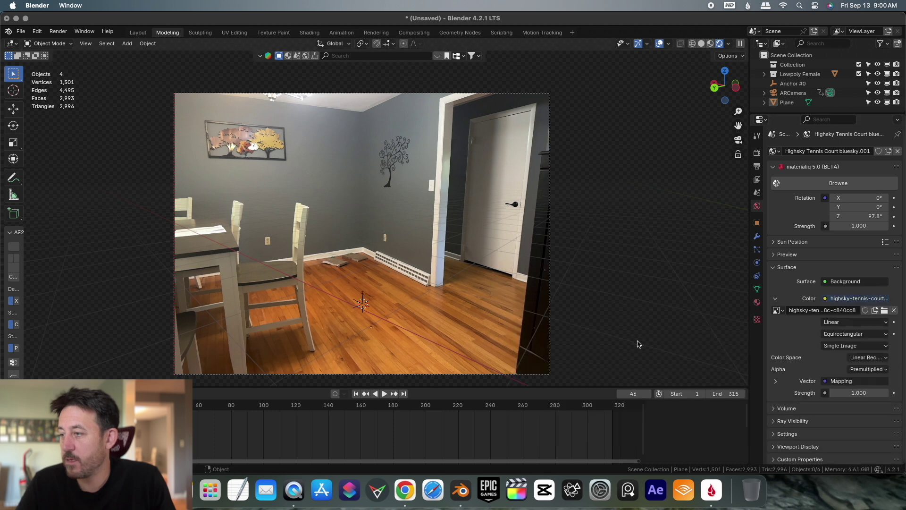
Load the .exr image from 00 Course Material/SEPT27_Files as the environment texture.
left_click(885, 310)
left_click(233, 354)
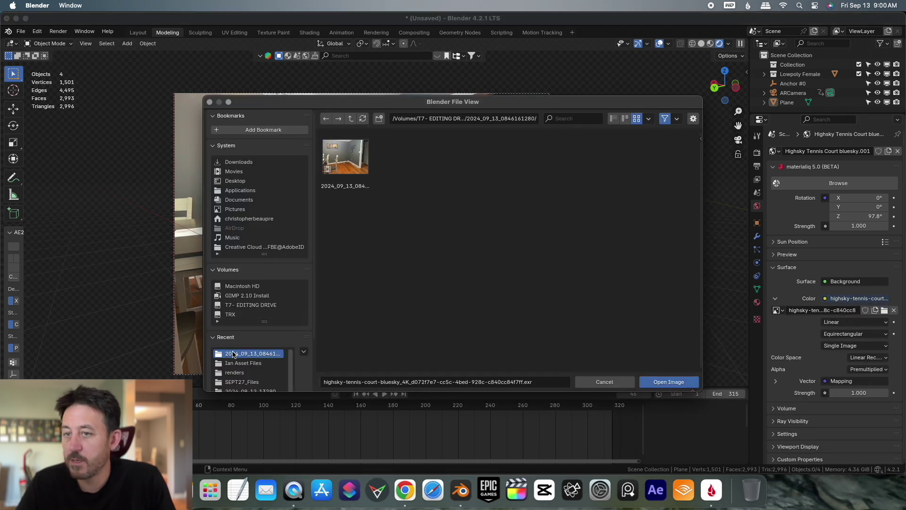
left_click(237, 364)
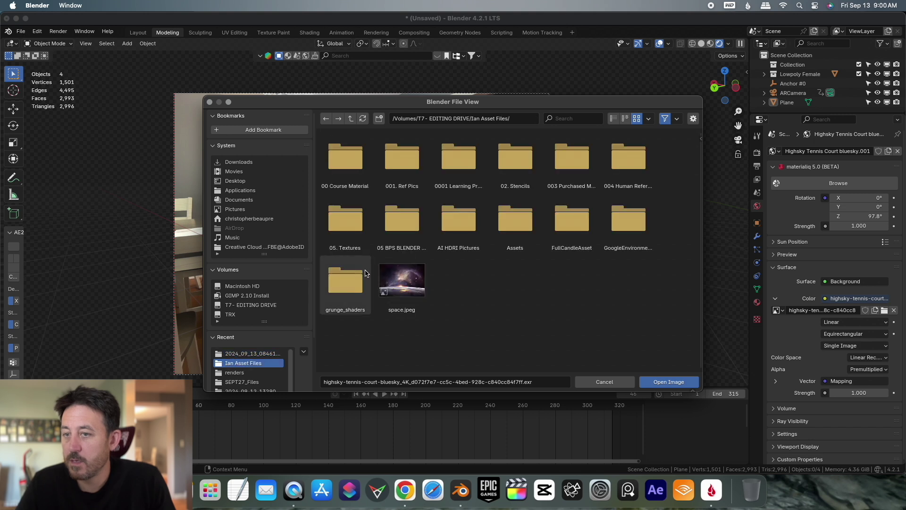
left_click(348, 158)
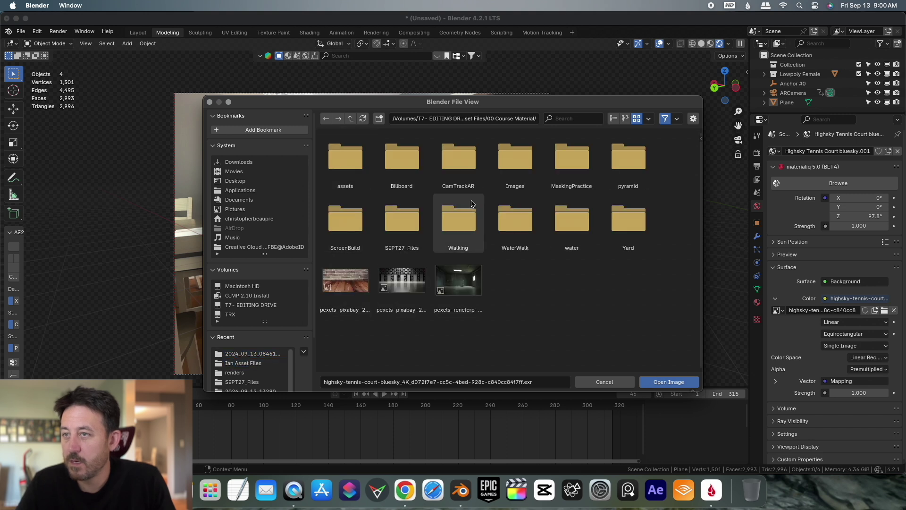
left_click(402, 218)
left_click(458, 156)
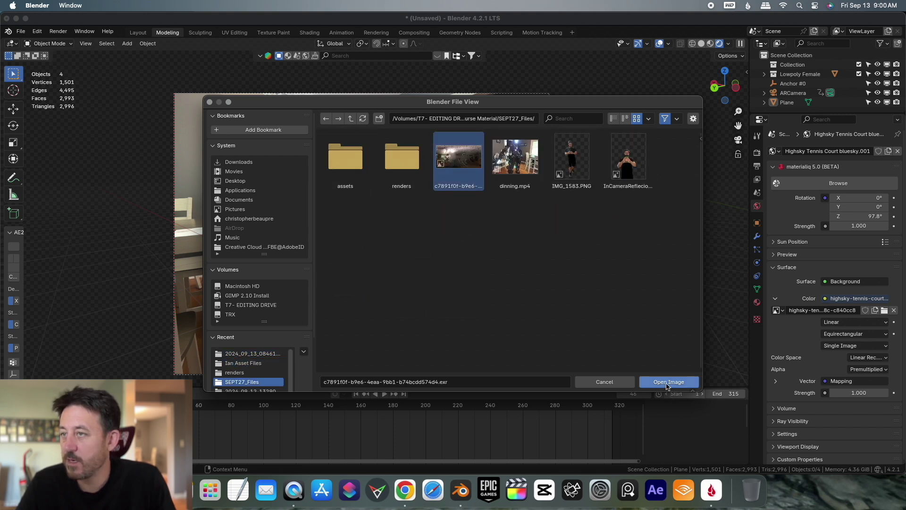
left_click(669, 382)
Drop BlenderKit's free Male Run model into the room and raise the Plane's roughness to 0.492.
key("n")
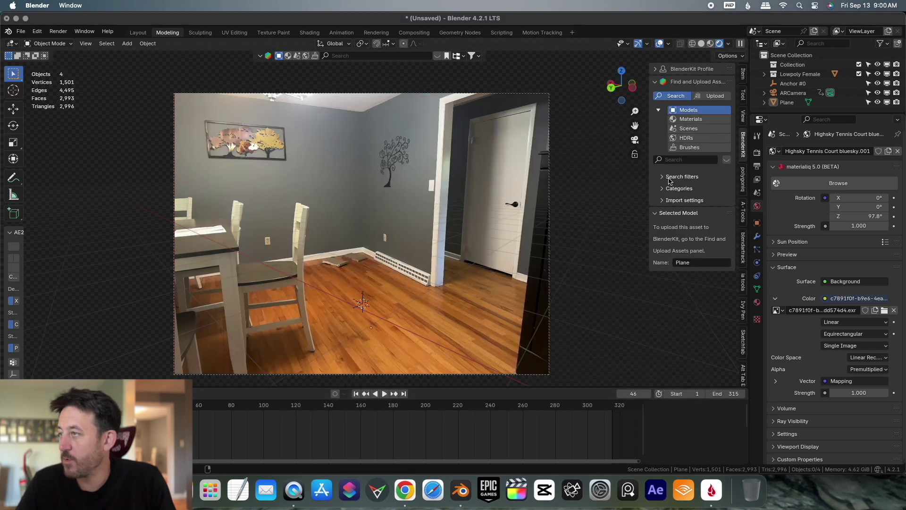
left_click(663, 178)
left_click(665, 211)
mouse_move(254, 114)
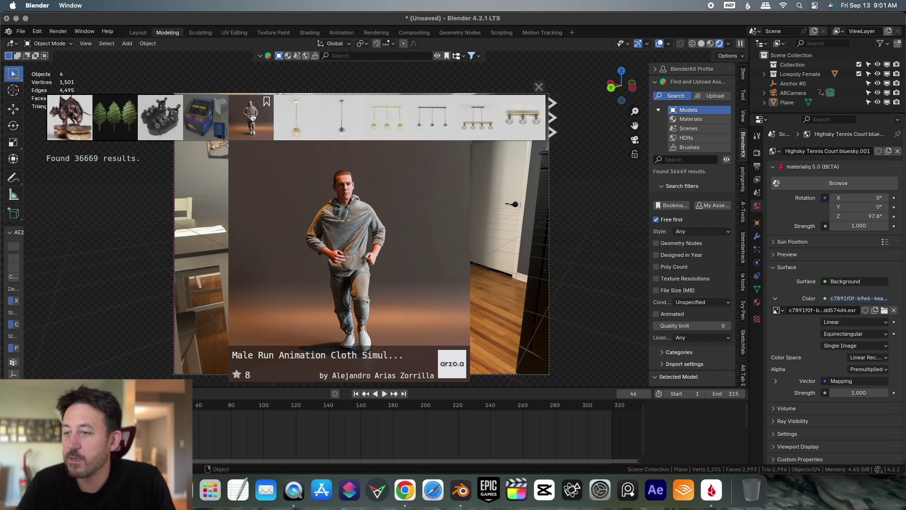
left_click_drag(253, 117, 401, 311)
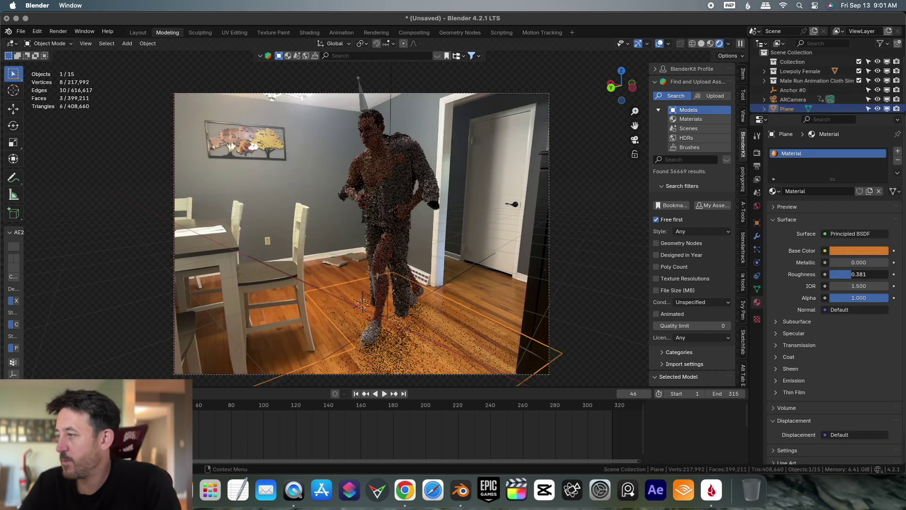
left_click_drag(850, 278, 854, 277)
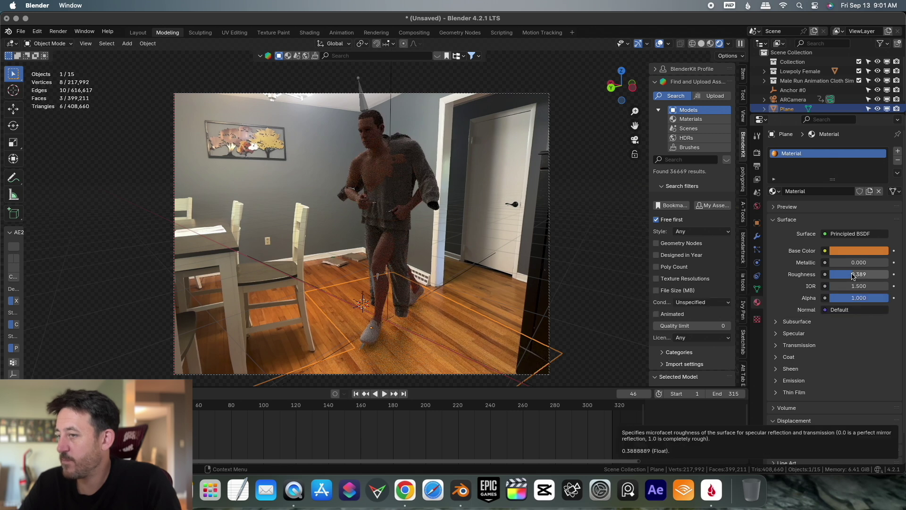
left_click_drag(853, 276, 887, 276)
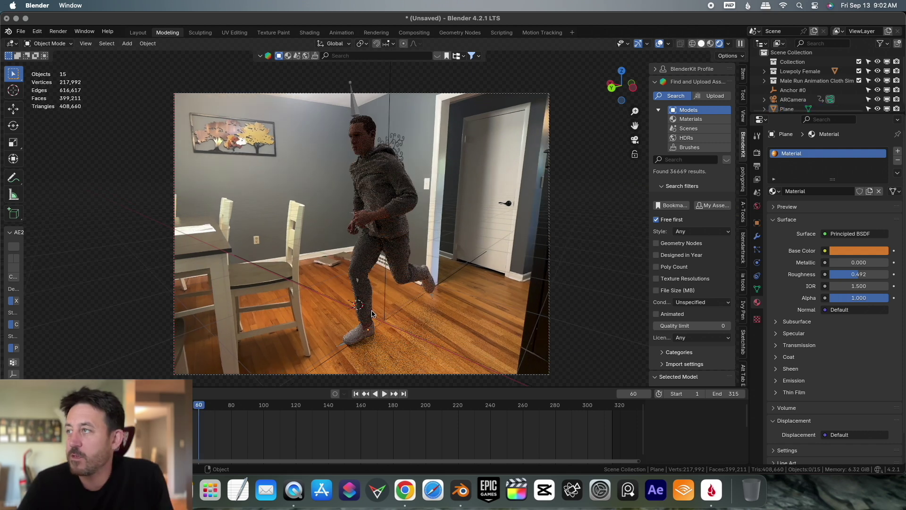
Switch to solid shading and play the animation, zooming in on the runner.
key("z")
left_click(446, 317)
key("space")
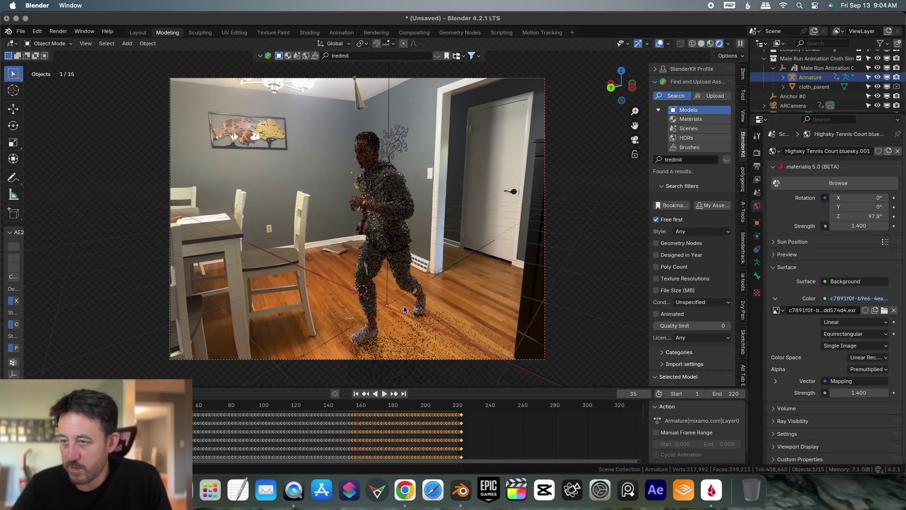
scroll(403, 312, "up", 3)
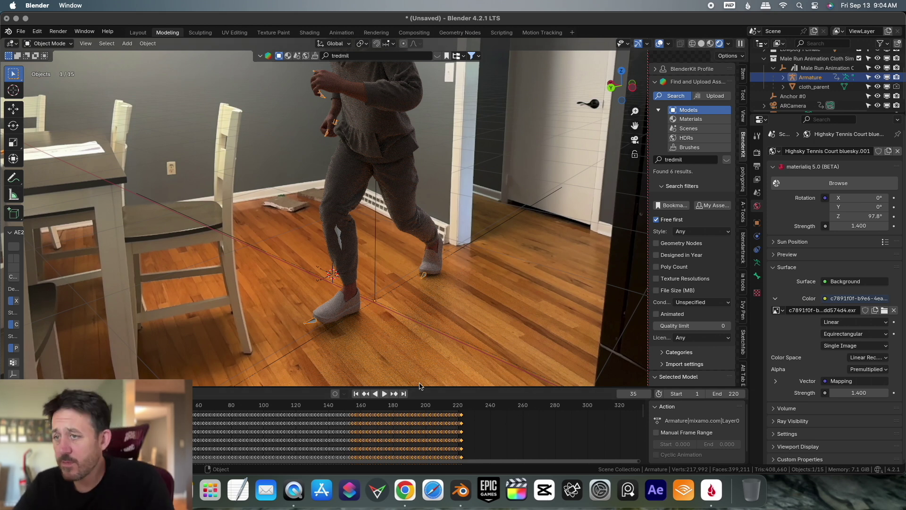
Enable compositing nodes, rearrange them, and add a Viewer fed by the render image.
left_click(414, 32)
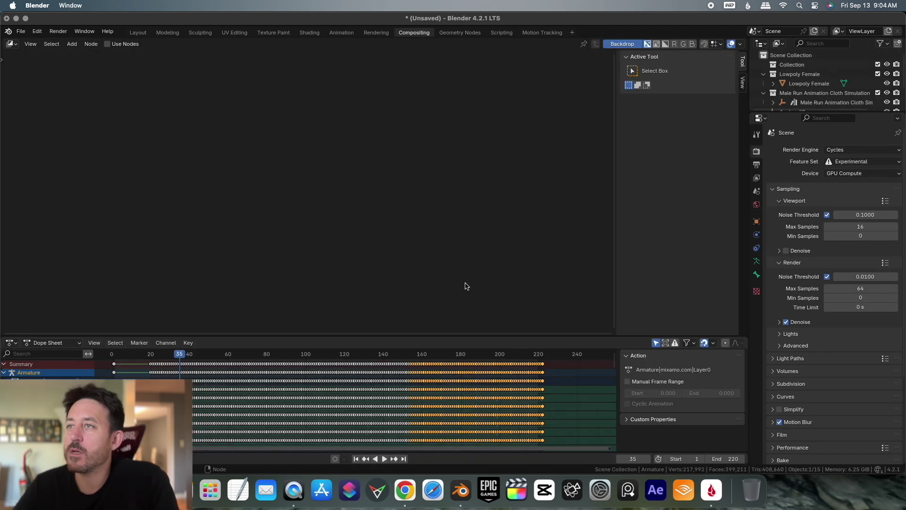
left_click(109, 43)
middle_click_drag(304, 178, 375, 186)
left_click(354, 311)
left_click_drag(387, 205, 526, 149)
key("shift+a")
type("v")
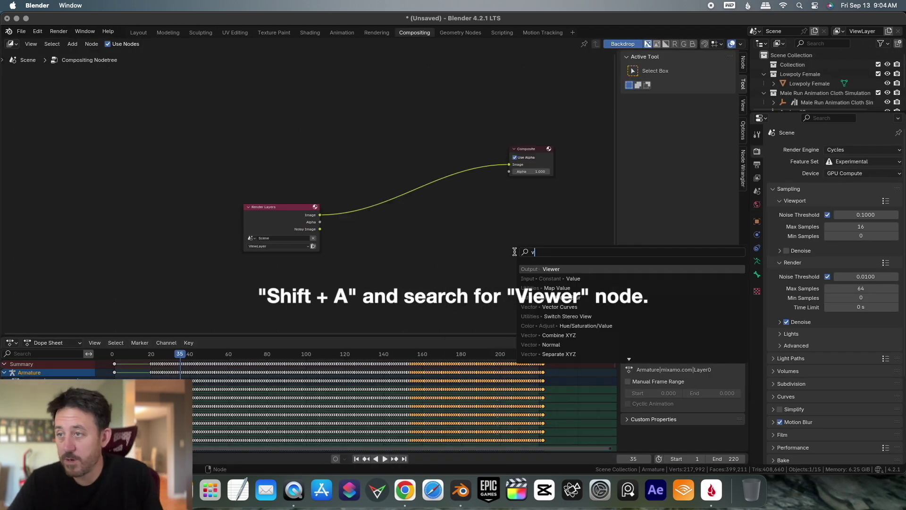
type("iew")
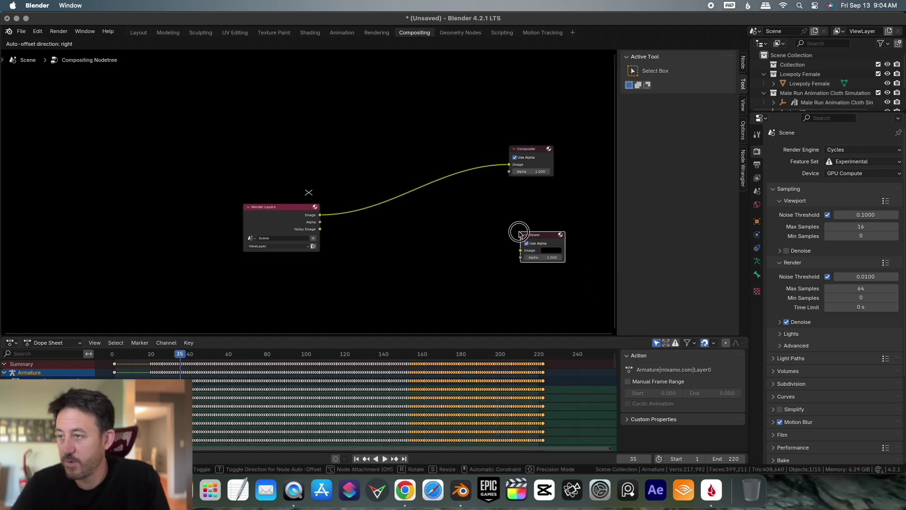
left_click_drag(320, 216, 520, 250)
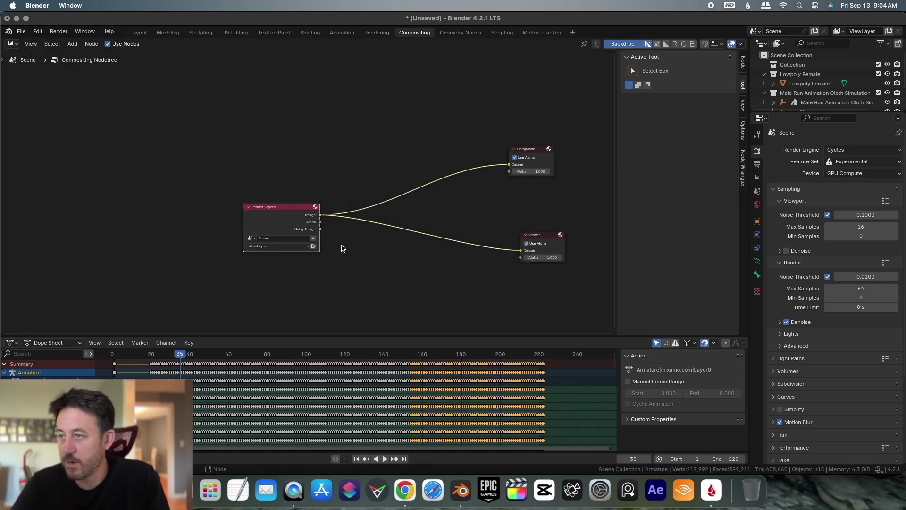
Add an Alpha Over node to the compositor.
key("shift+a")
type("al")
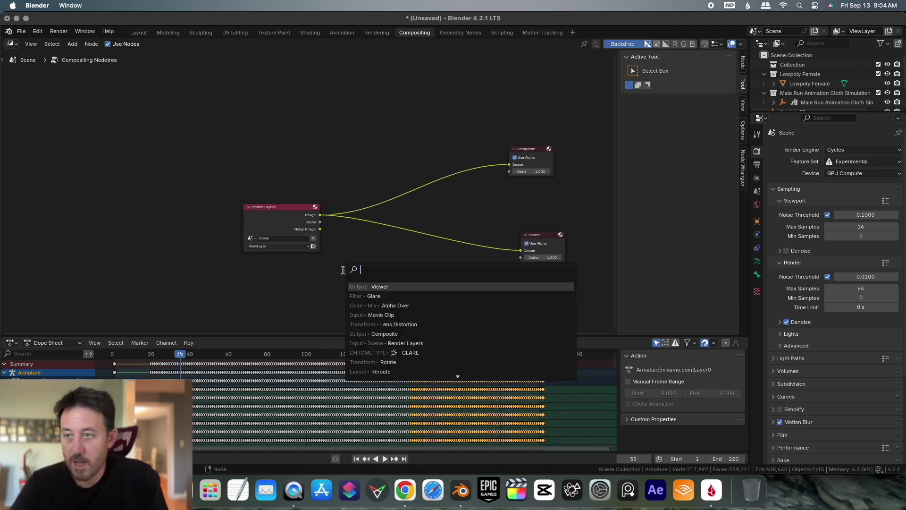
type("pha")
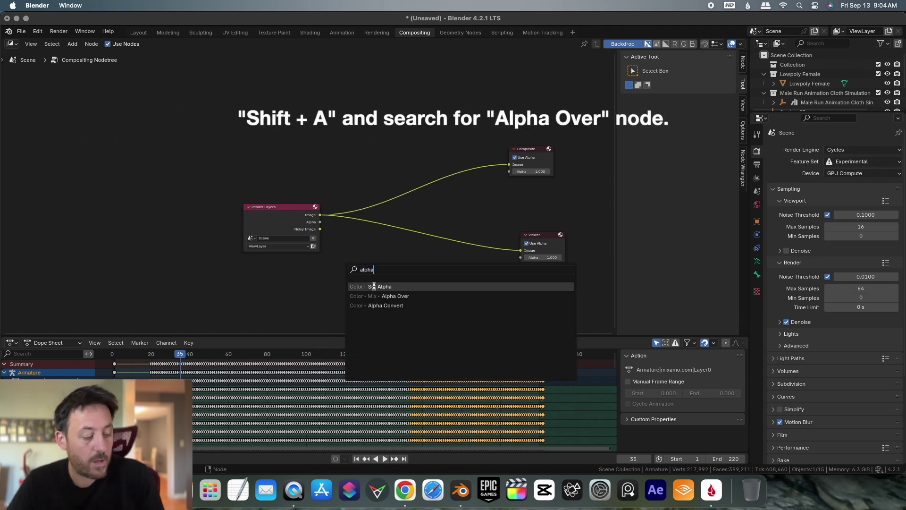
key("Down")
key("Return")
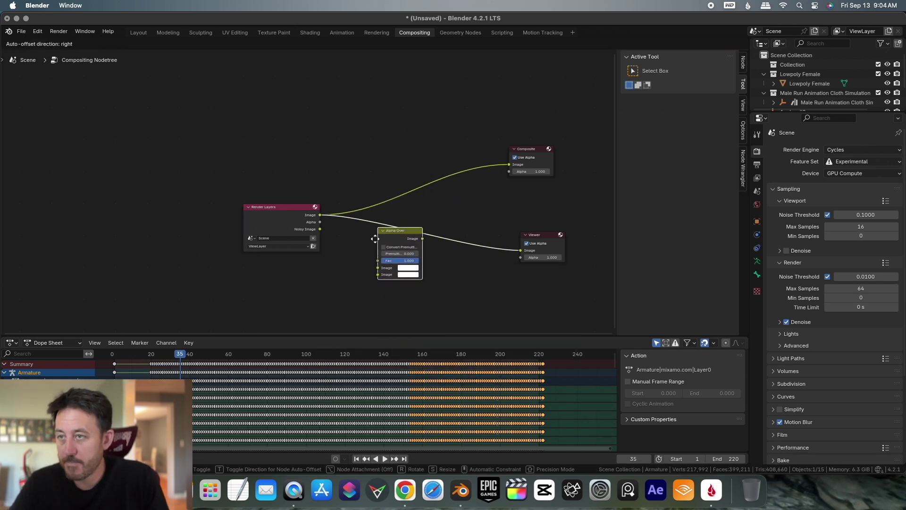
left_click(374, 261)
Add a Movie Clip node loaded with the recorded footage.
key("shift+a")
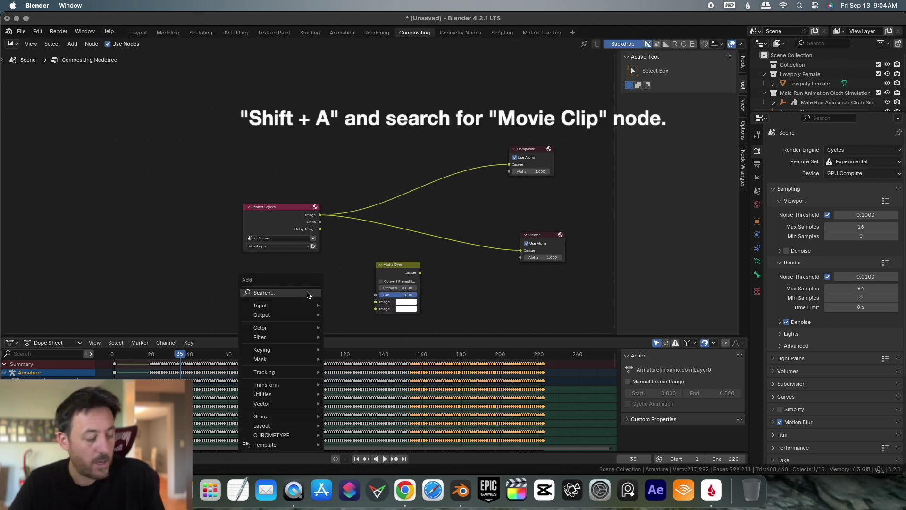
left_click(307, 294)
type("movie")
key("Return")
left_click(320, 289)
scroll(283, 302, "down", 2)
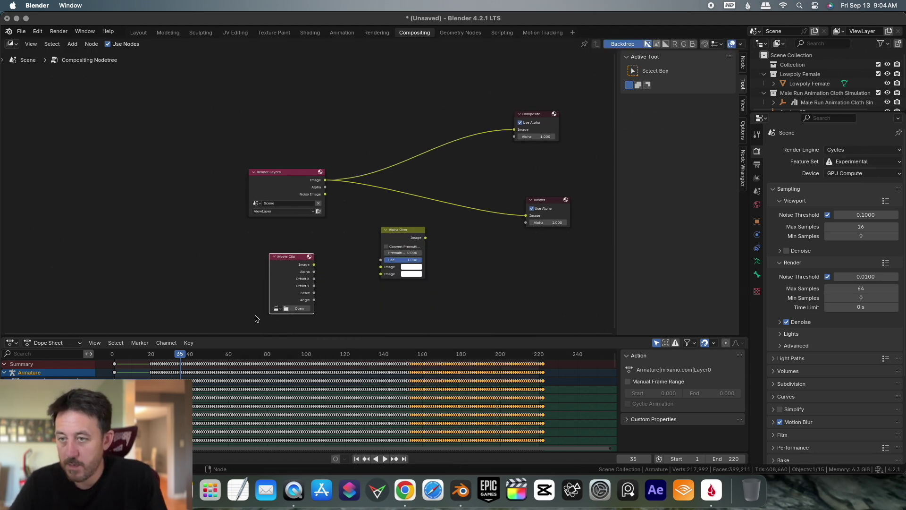
left_click(277, 308)
left_click(281, 321)
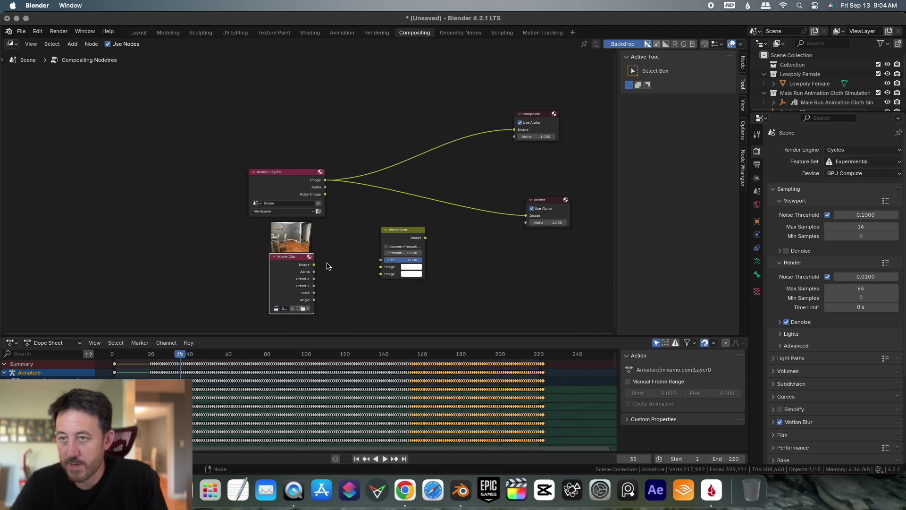
Wire footage and render into Alpha Over, and its output to Composite and Viewer.
left_click_drag(314, 264, 381, 267)
left_click_drag(326, 181, 381, 274)
left_click_drag(426, 238, 513, 130)
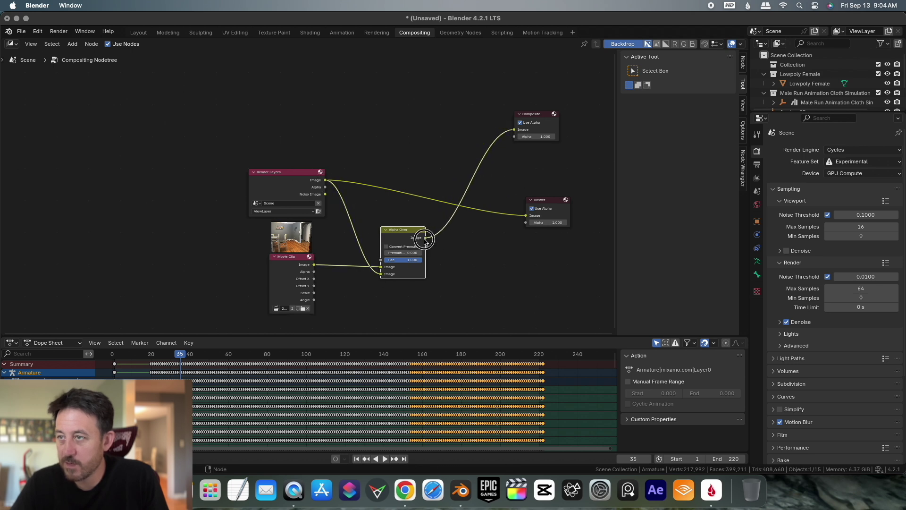
left_click_drag(427, 238, 525, 215)
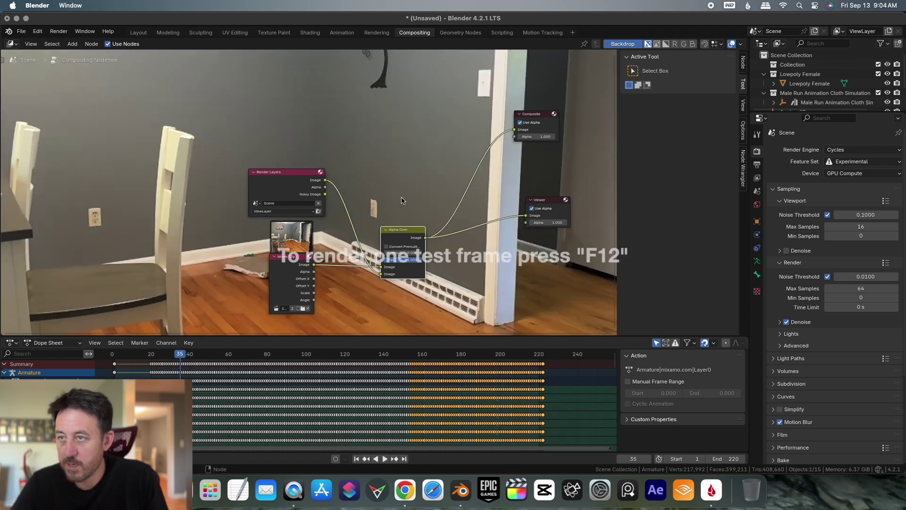
Render test frame 35 of the composited runner, then return to Layout.
key("F12")
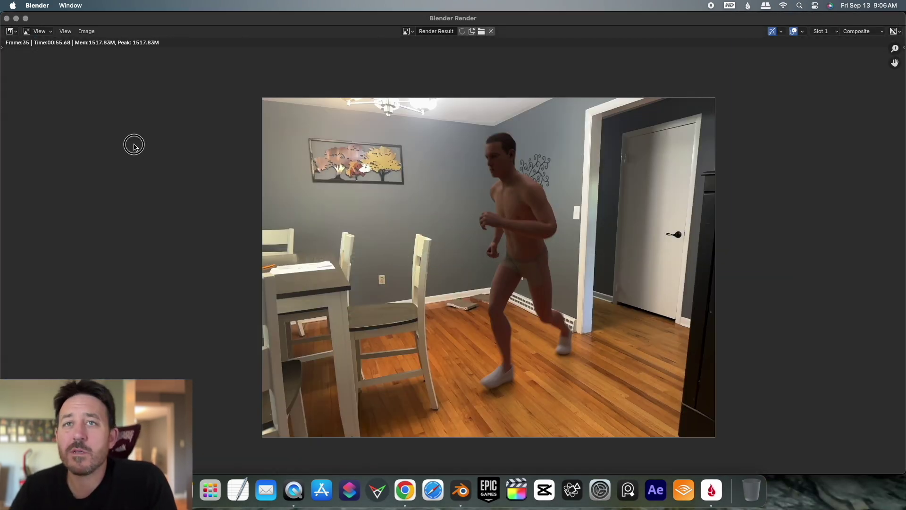
left_click(6, 18)
left_click(138, 32)
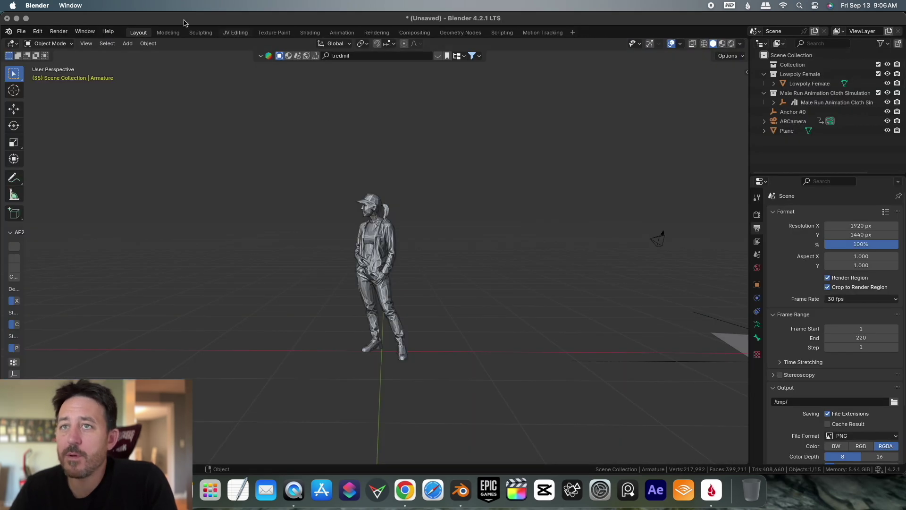
From the camera view, enable the cloth_parent clothing for rendering.
key("KP_0")
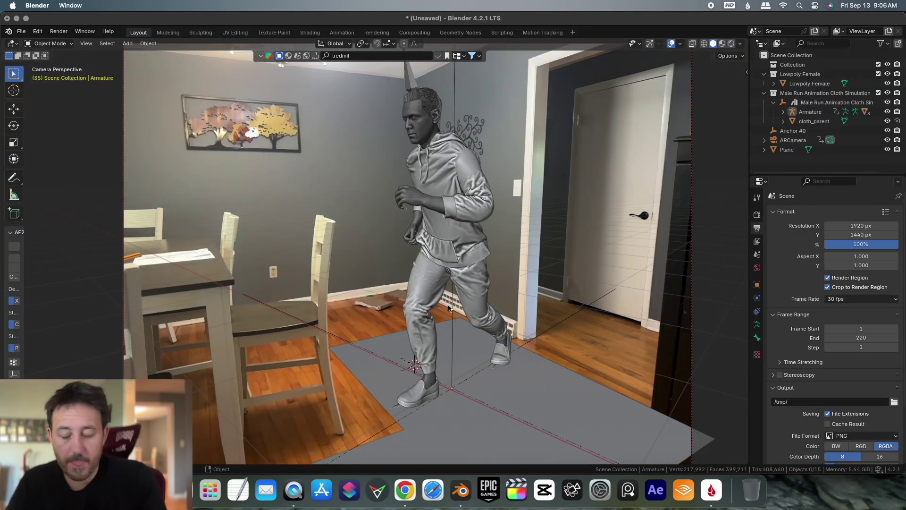
left_click(463, 227)
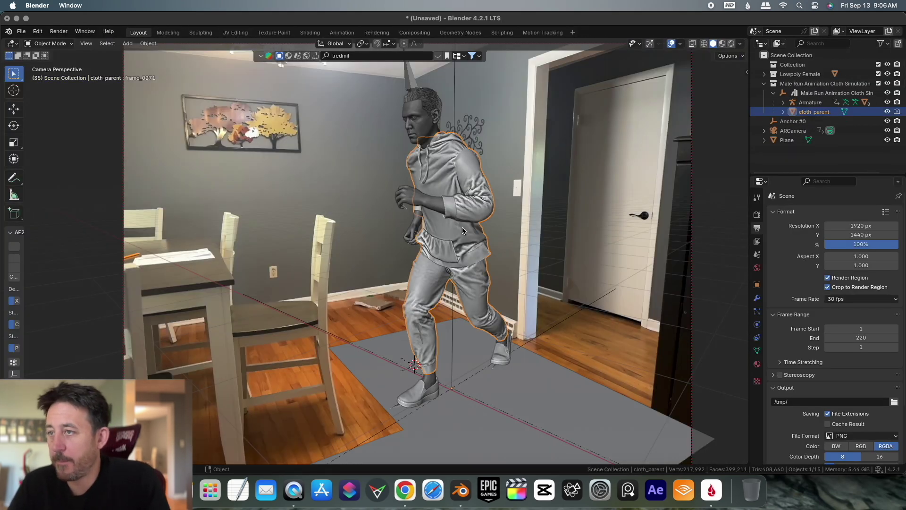
left_click(896, 113)
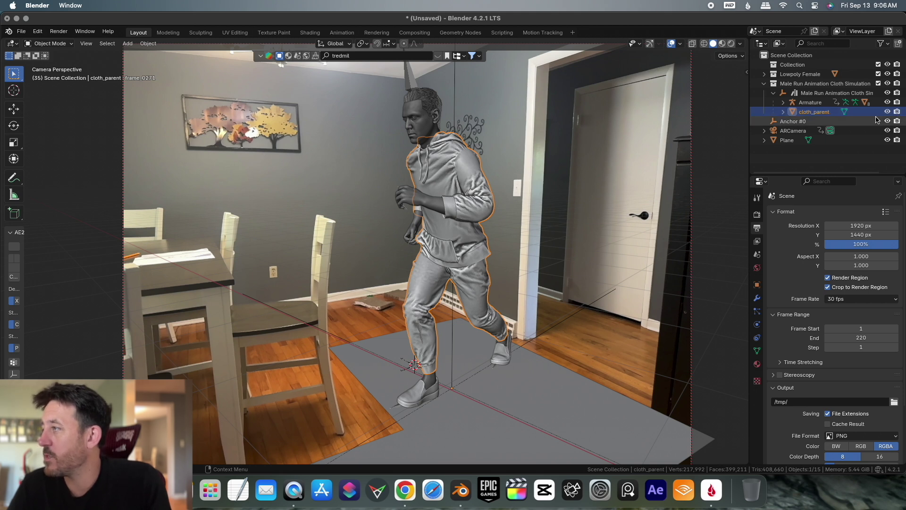
Lower the Cycles render Max Samples to 16.
left_click(757, 216)
left_click(867, 353)
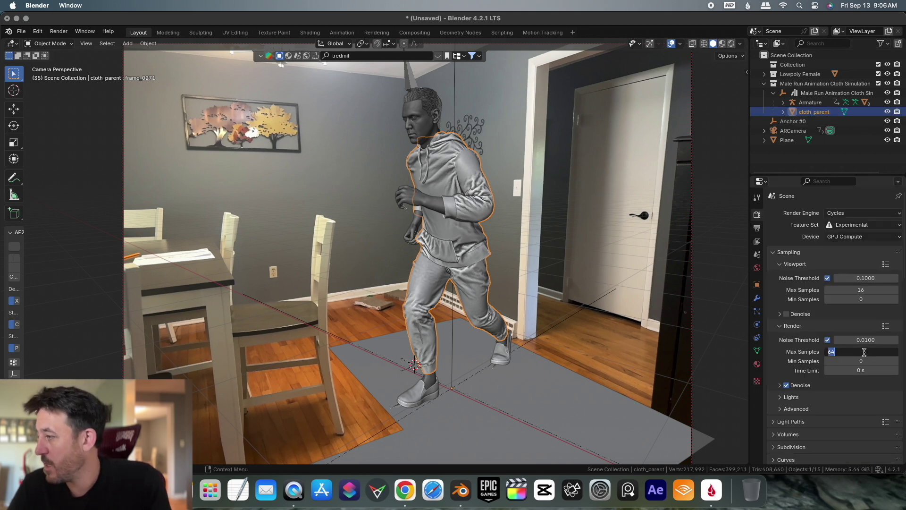
type("16")
key("Return")
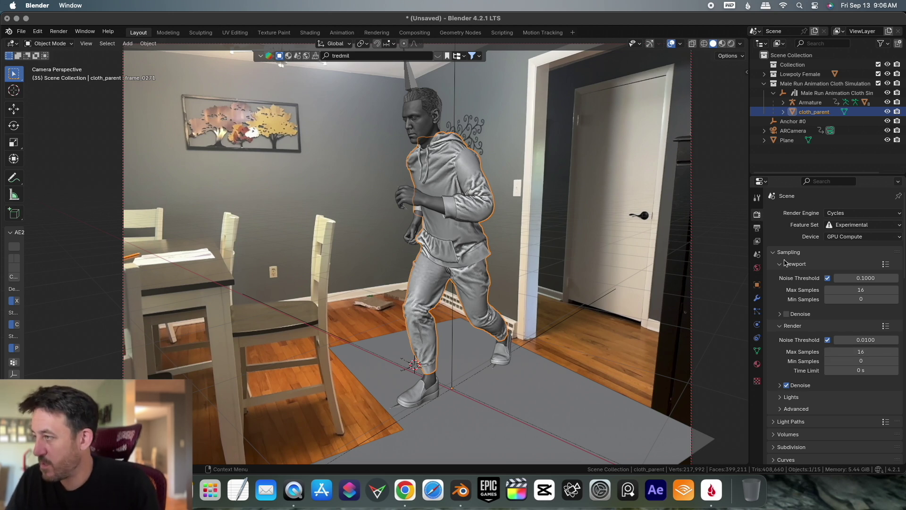
Rearrange the Alpha Over, Render Layers, Composite and Viewer nodes in the compositor.
left_click(415, 32)
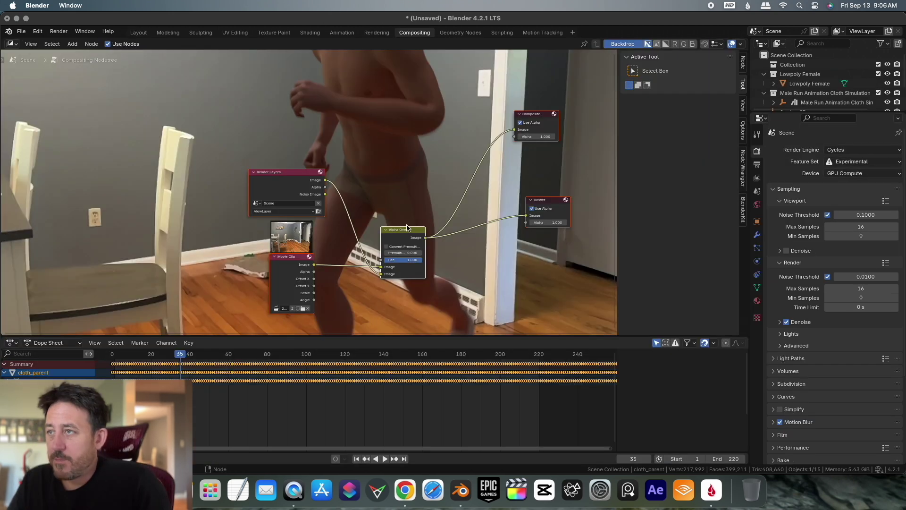
left_click_drag(311, 170, 312, 168)
scroll(331, 179, "up", 2)
scroll(409, 196, "down", 1)
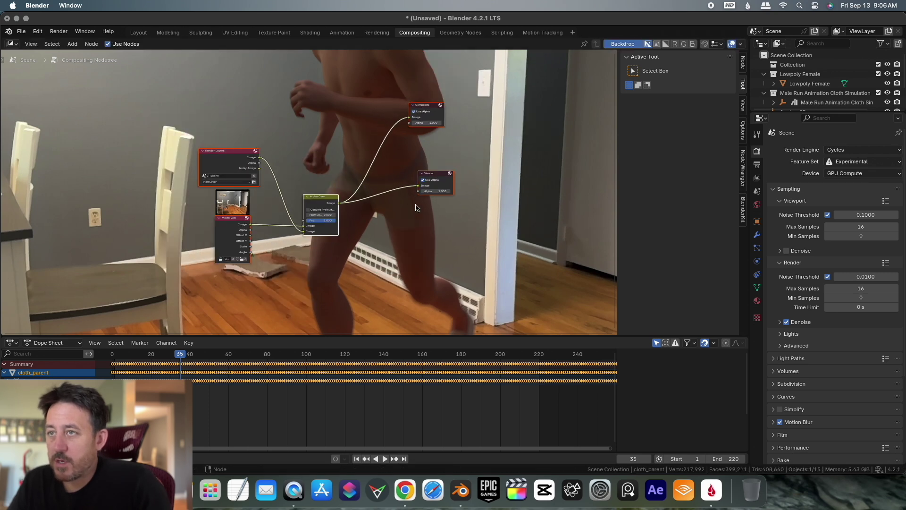
scroll(306, 208, "right", 3)
scroll(306, 208, "up", 2)
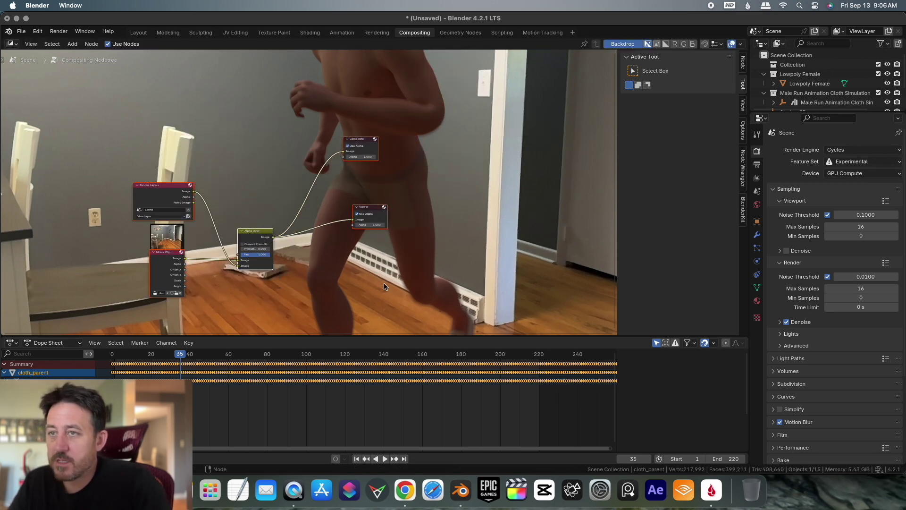
left_click_drag(356, 117, 402, 267)
left_click_drag(377, 208, 559, 202)
left_click_drag(250, 225, 243, 98)
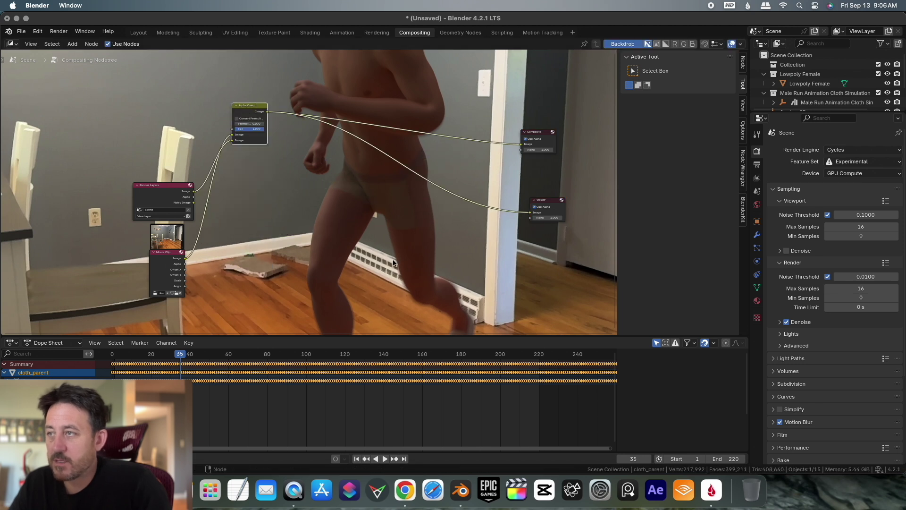
scroll(393, 263, "down", 2)
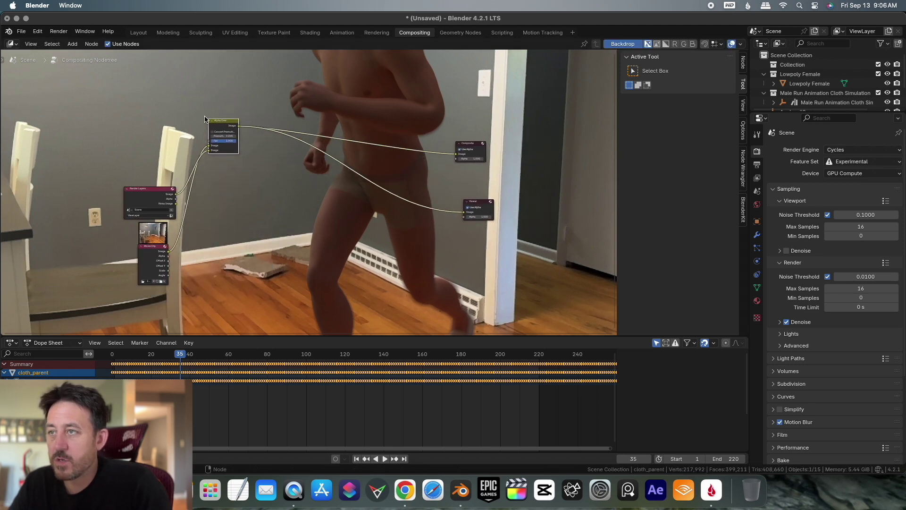
left_click_drag(208, 122, 286, 178)
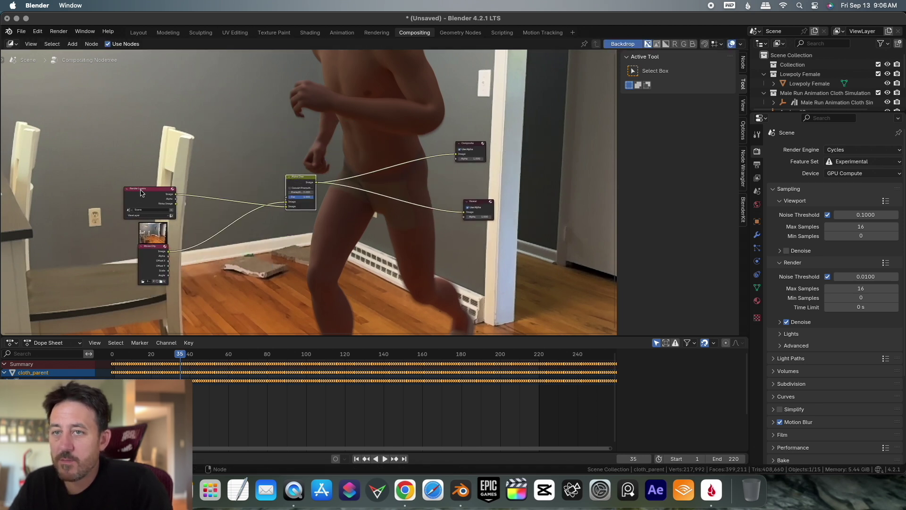
left_click_drag(142, 191, 454, 156)
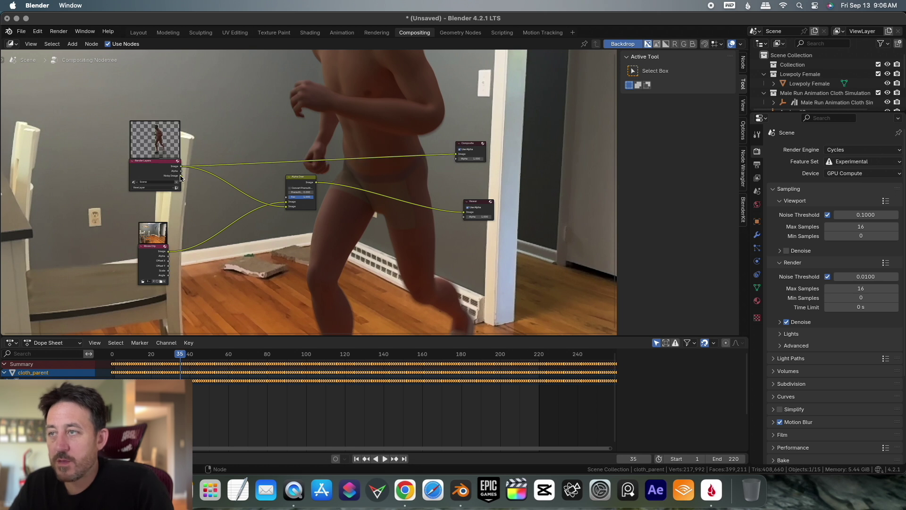
Frame all nodes and fit the backdrop to show the whole figure.
key("Home")
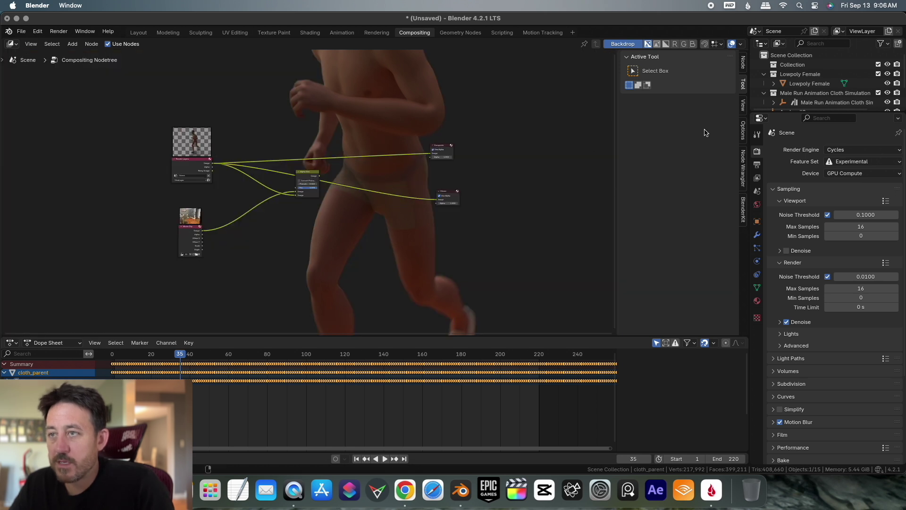
left_click(744, 105)
left_click(678, 125)
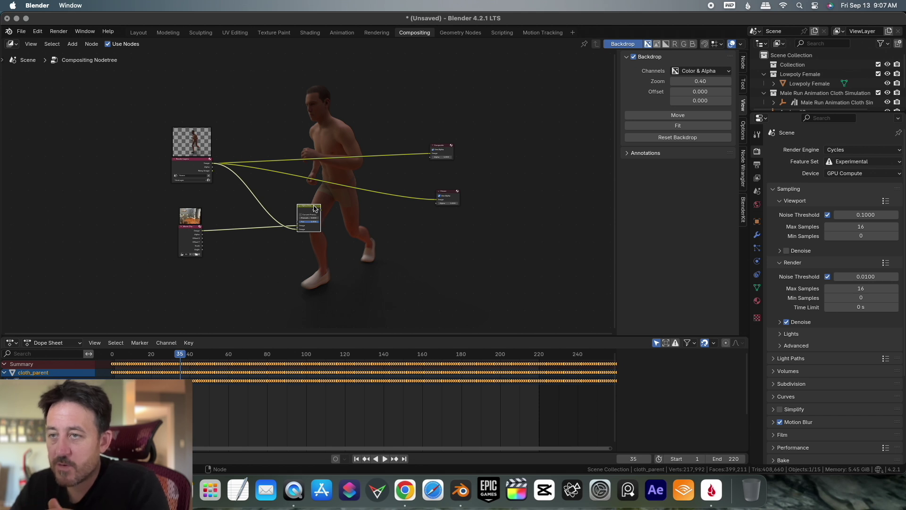
Connect the Alpha Over output to the Composite and Viewer image inputs.
left_click_drag(314, 209, 310, 208)
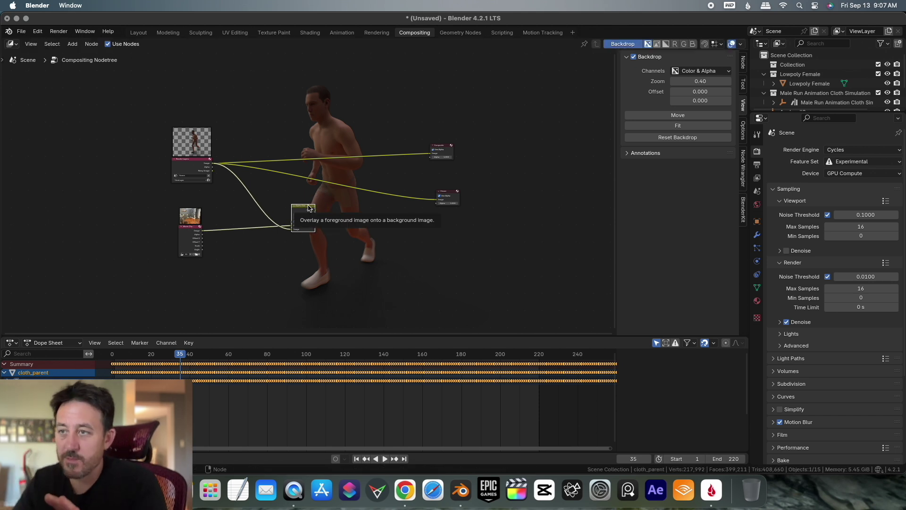
left_click_drag(311, 208, 325, 209)
left_click_drag(328, 211, 432, 157)
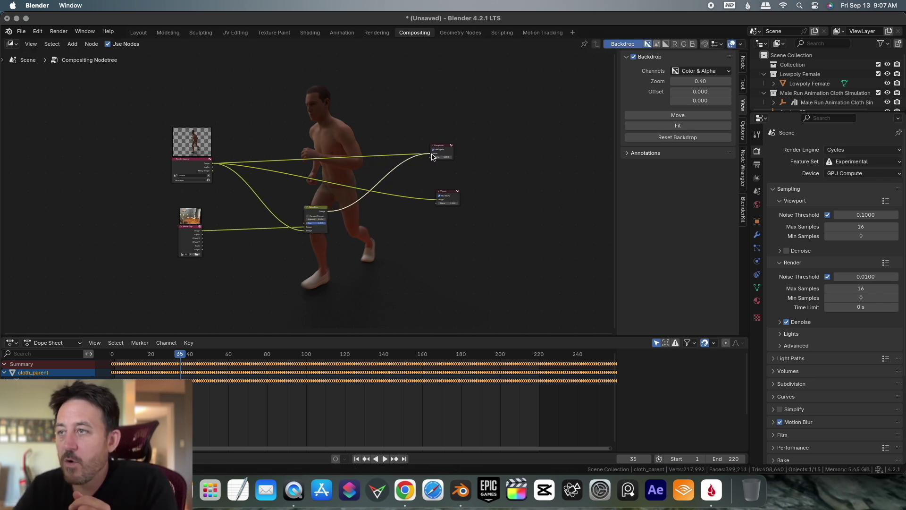
left_click(321, 215)
left_click_drag(327, 211, 435, 201)
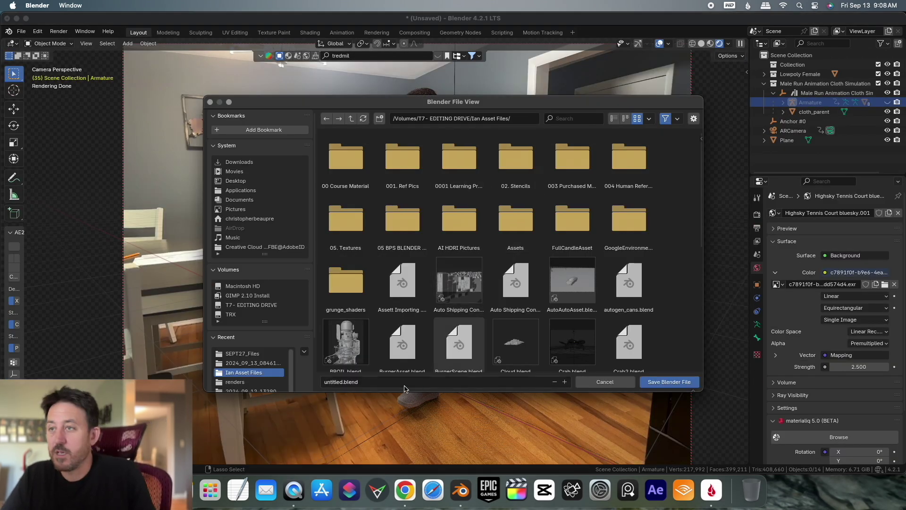
Save the project as manrun.blend in the CamTrackAR folder and show its render settings.
left_click(403, 383)
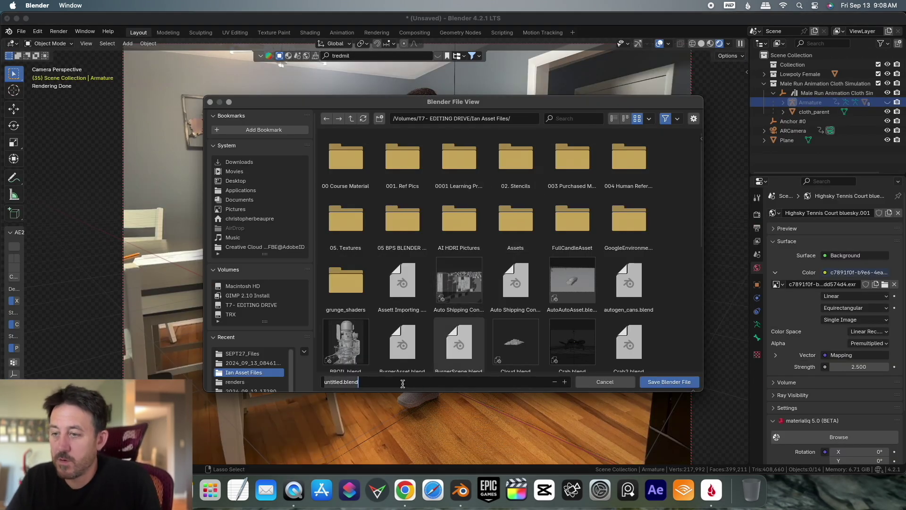
type("manrun")
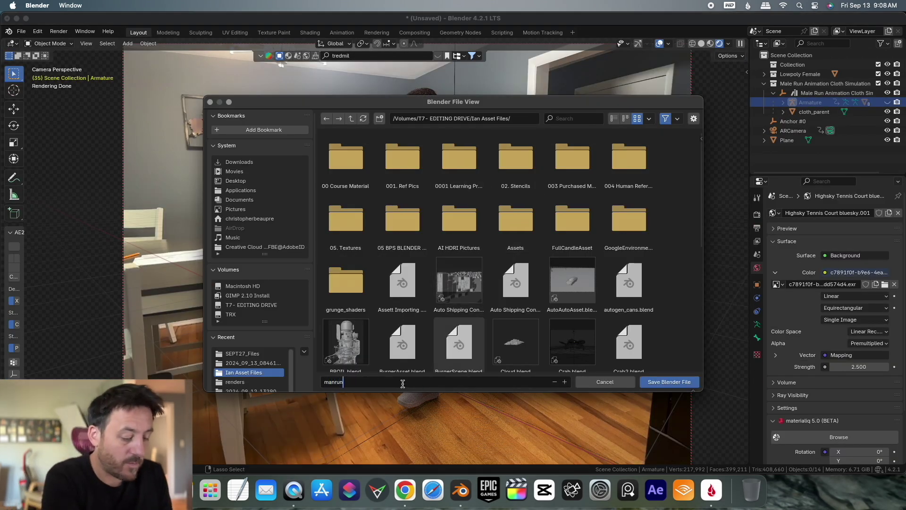
left_click(254, 365)
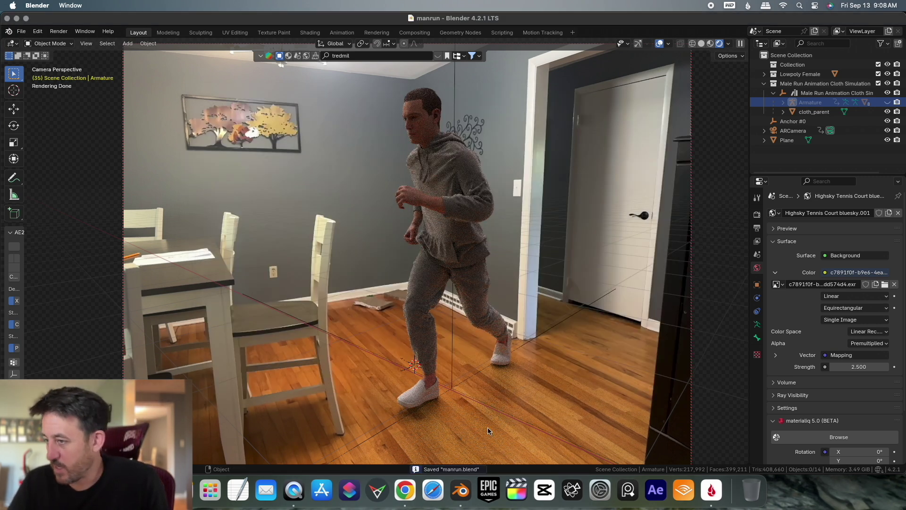
left_click(758, 214)
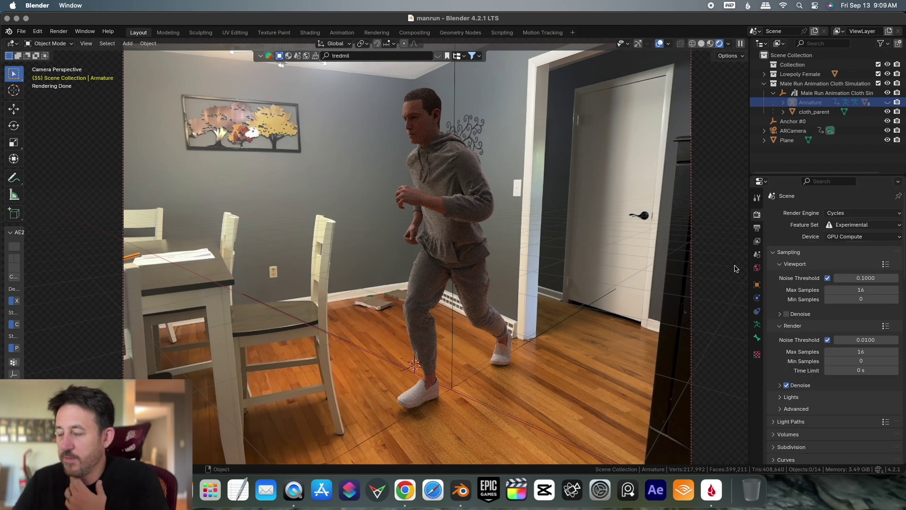
From the Output path browser, create a new folder named Render inside CamTrackAR.
left_click(759, 228)
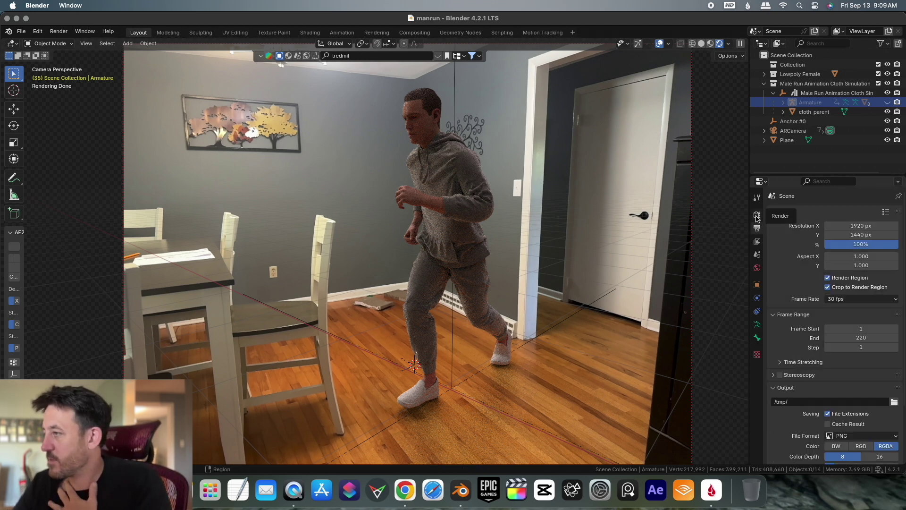
left_click(758, 215)
left_click(758, 229)
left_click(894, 402)
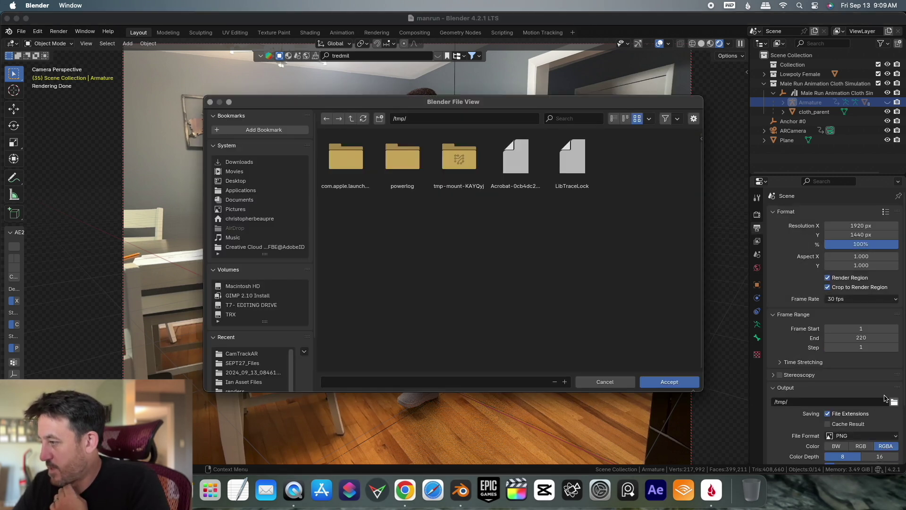
left_click(246, 354)
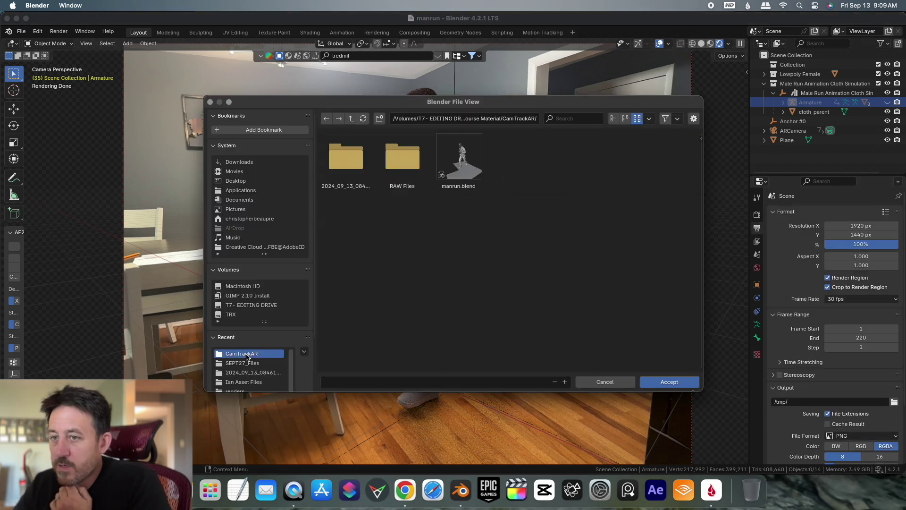
left_click(379, 118)
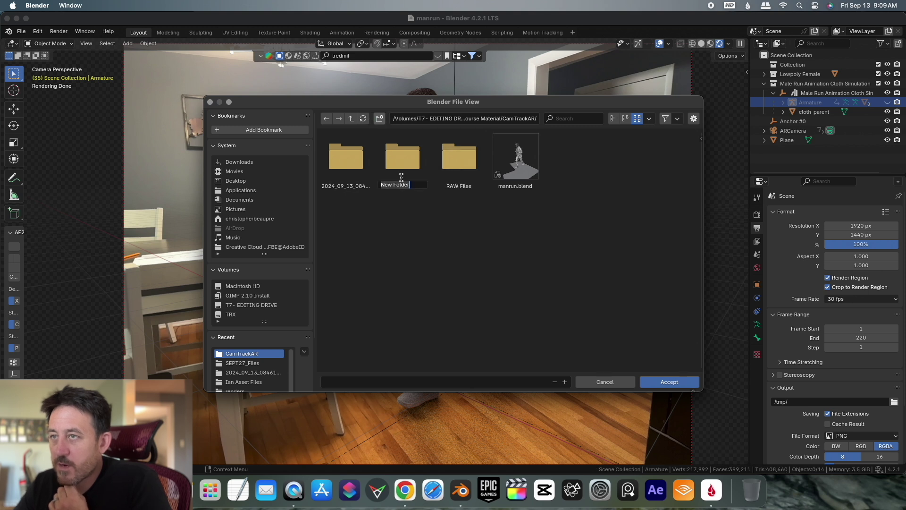
type("Render")
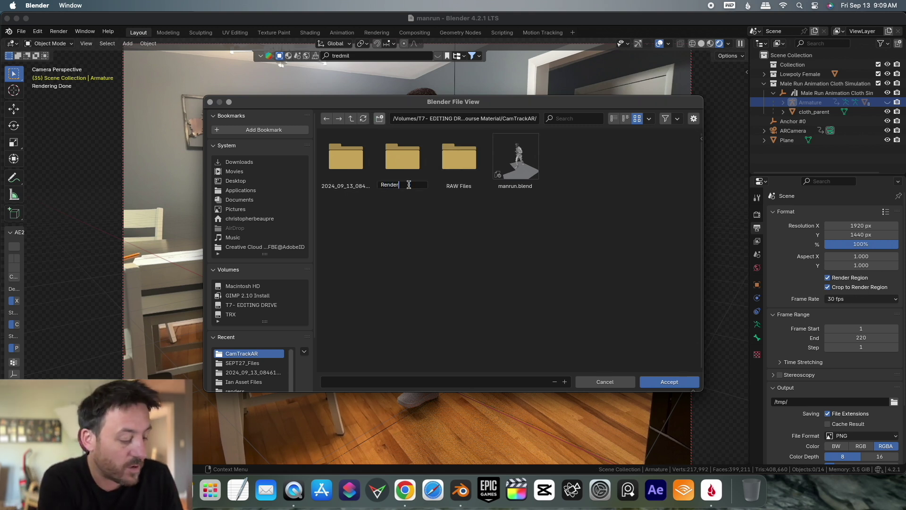
key("Return")
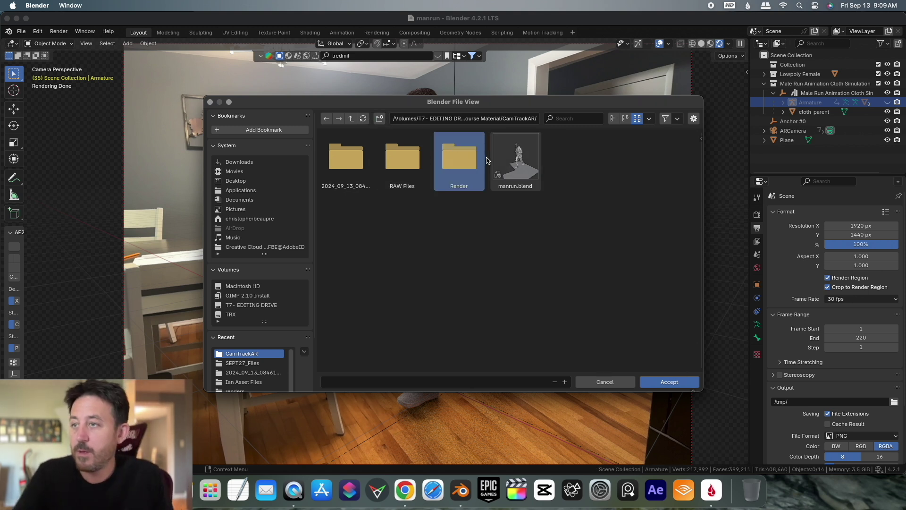
Set the output path to the Render folder with the file name prefix R1.
double_click(467, 163)
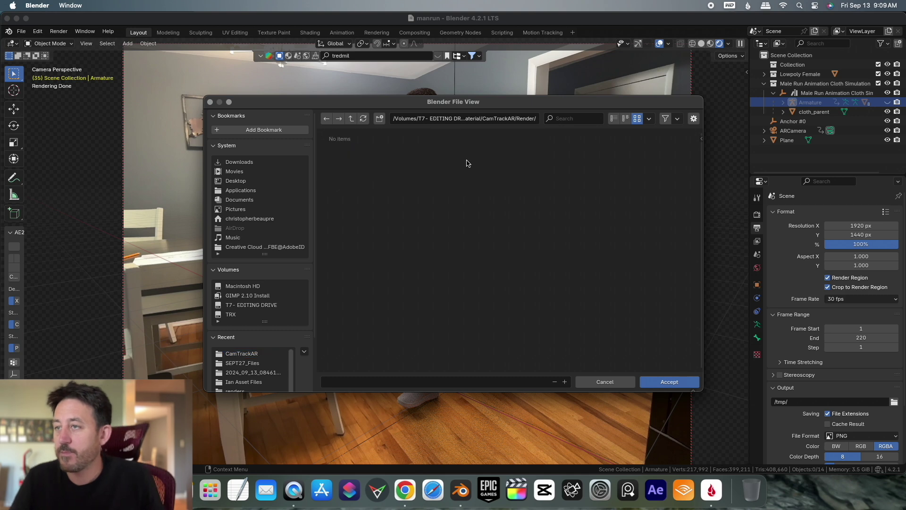
left_click(355, 380)
type("R1_")
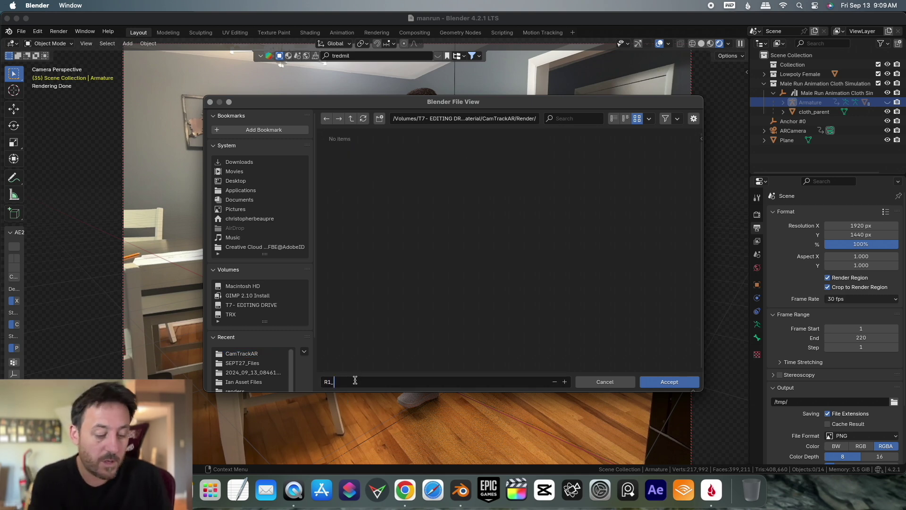
left_click(670, 381)
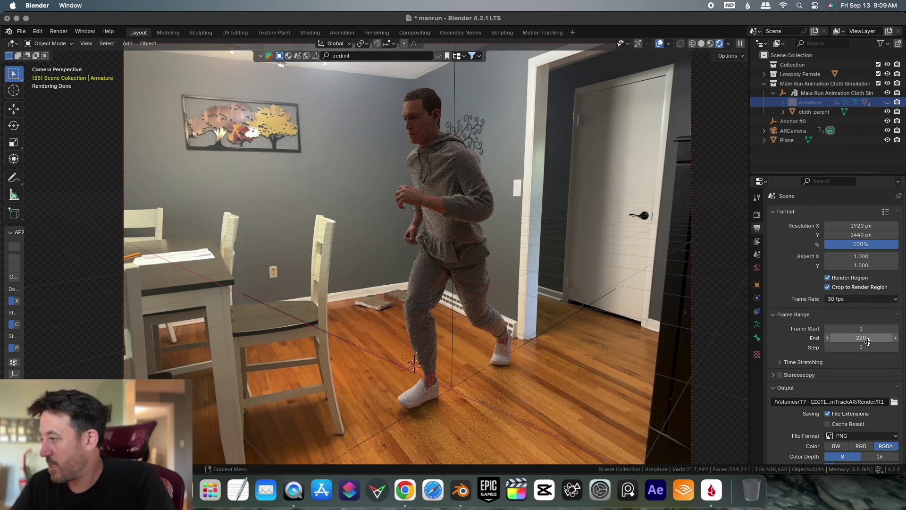
Check the output colour management settings, save manrun.blend, and switch the viewport to solid shading.
scroll(873, 418, "down", 3)
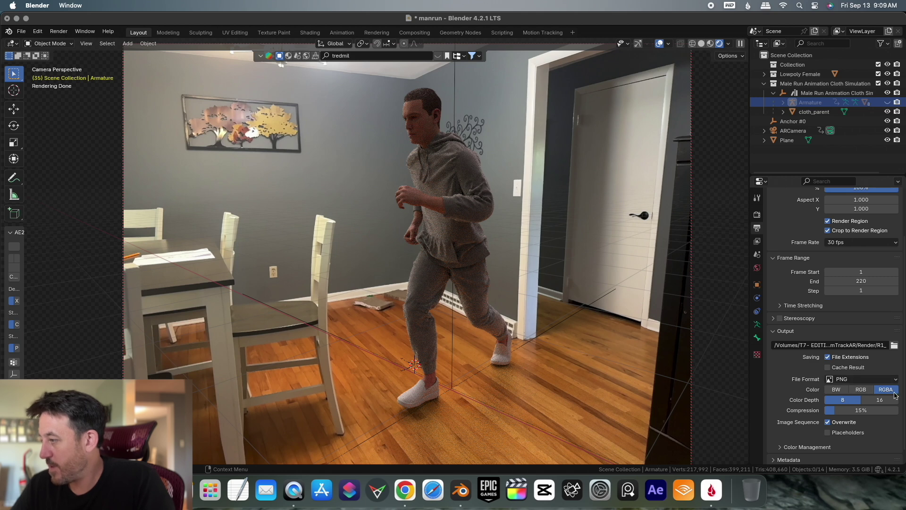
scroll(776, 445, "down", 1)
left_click(779, 437)
scroll(858, 429, "down", 4)
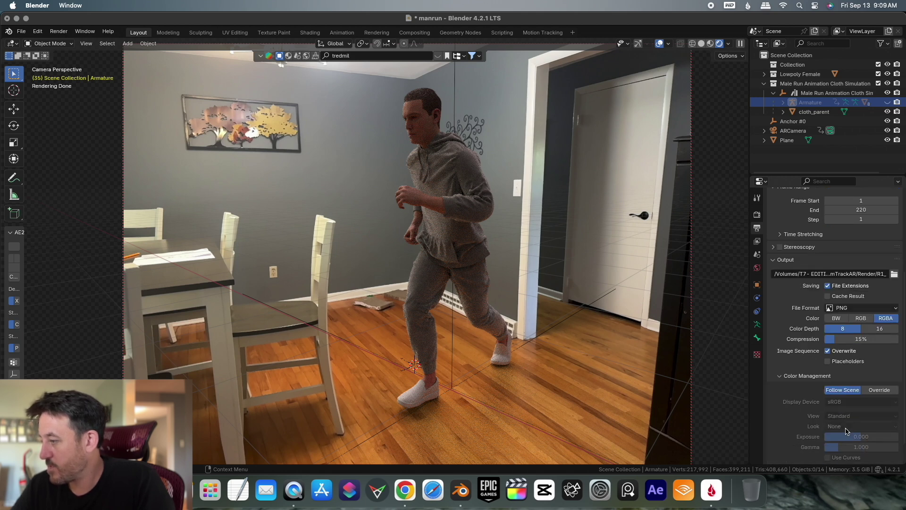
left_click(781, 378)
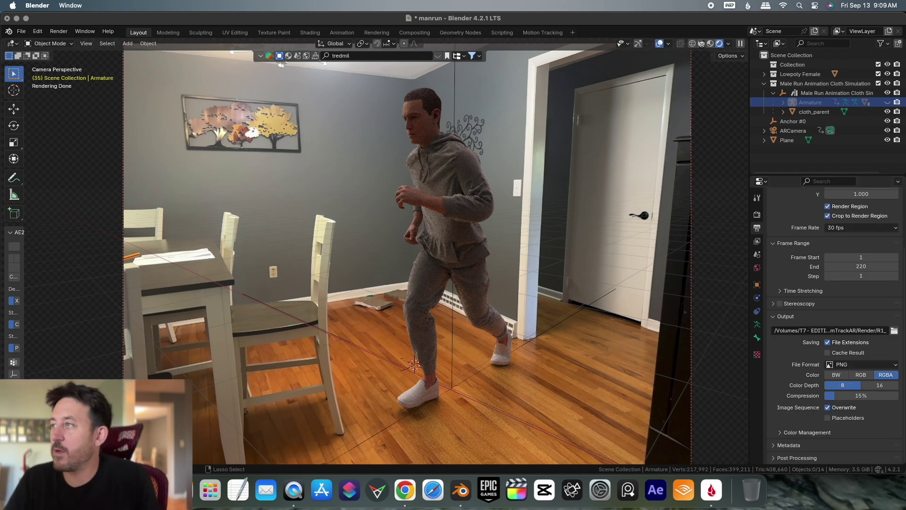
key("super+s")
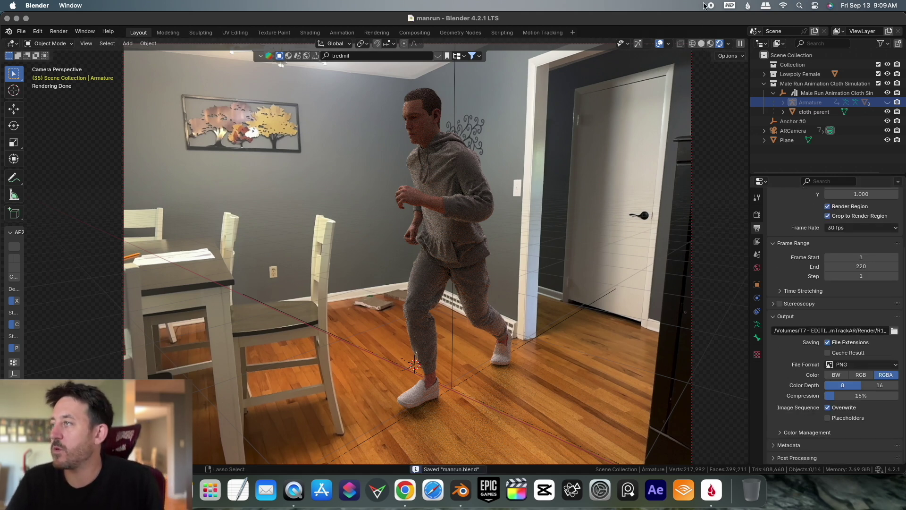
left_click(701, 44)
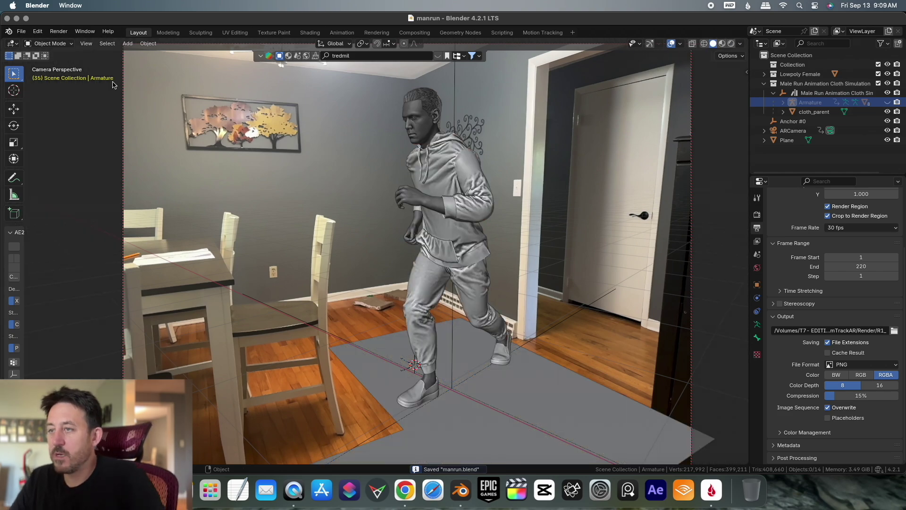
Start Render Animation to write the R1_ PNG frames into the Render folder.
left_click(58, 32)
left_click(73, 53)
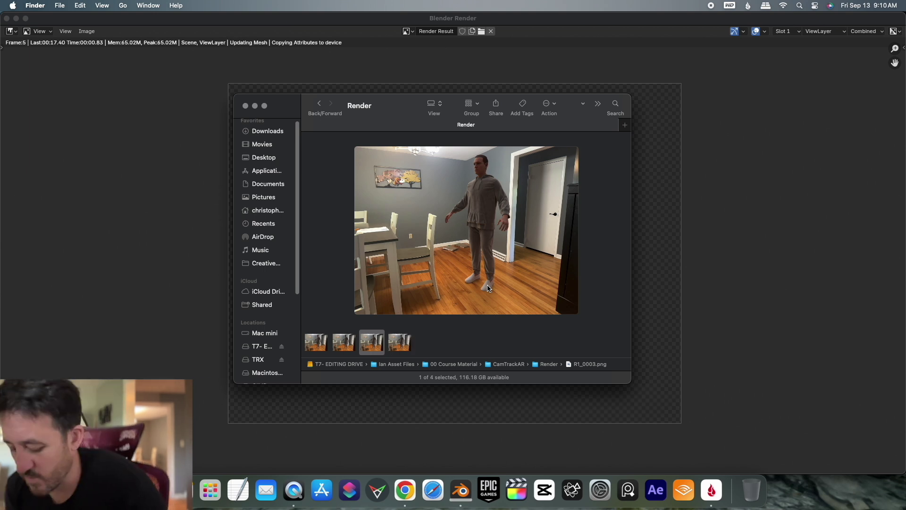
Flip back and forth between the R1_0001 to R1_0004 thumbnails to inspect the composited frames.
key("Right")
key("Left")
key("Right")
key("Left")
key("Left")
key("Left")
key("Right")
key("Right")
key("Right")
key("Left")
key("Left")
key("Left")
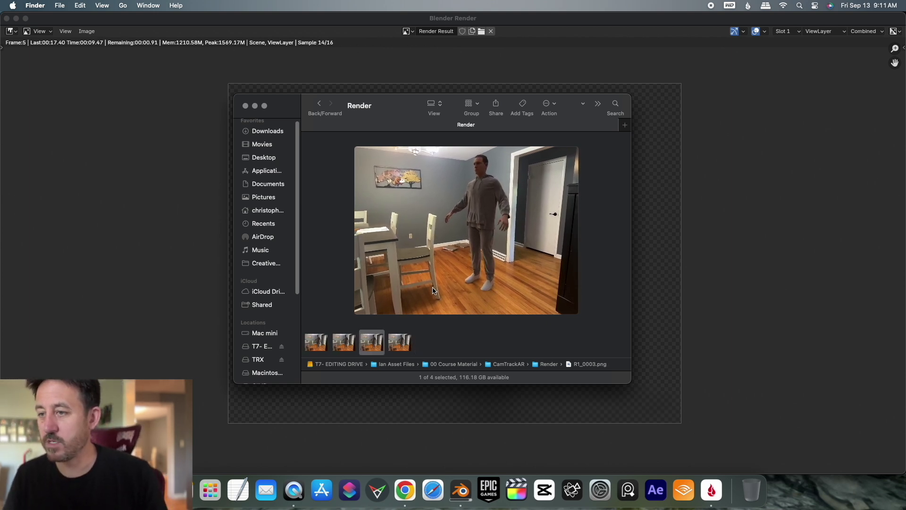